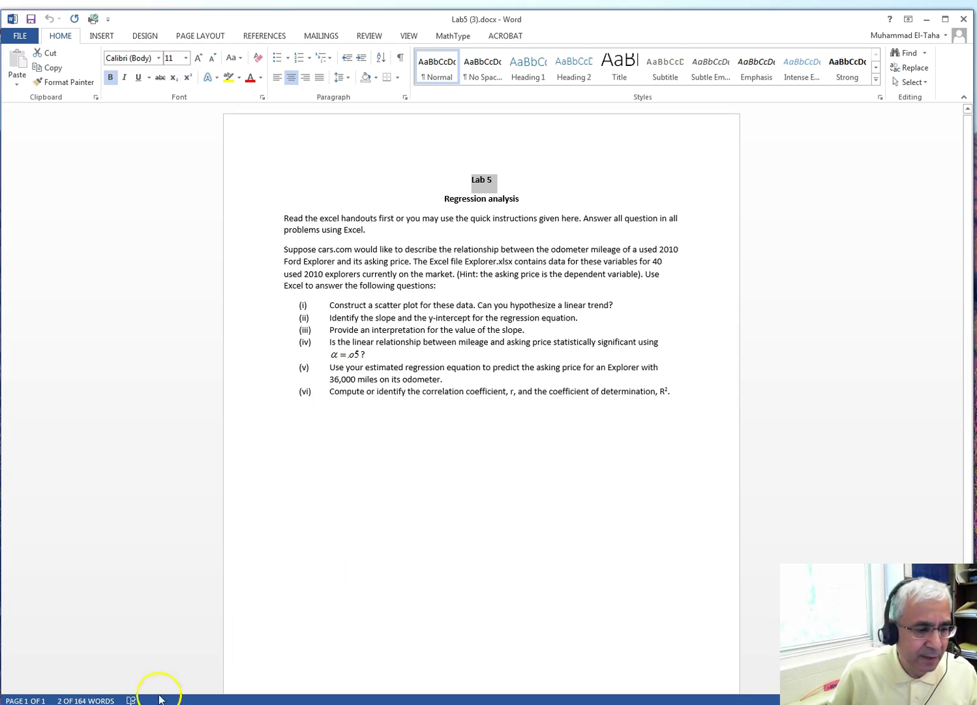
# Switch to the Excel9-Regression presentation in PowerPoint and examine its slides on correlation, slope and y-intercept, and regression prediction.
pyautogui.hotkey('alt', 'Tab')
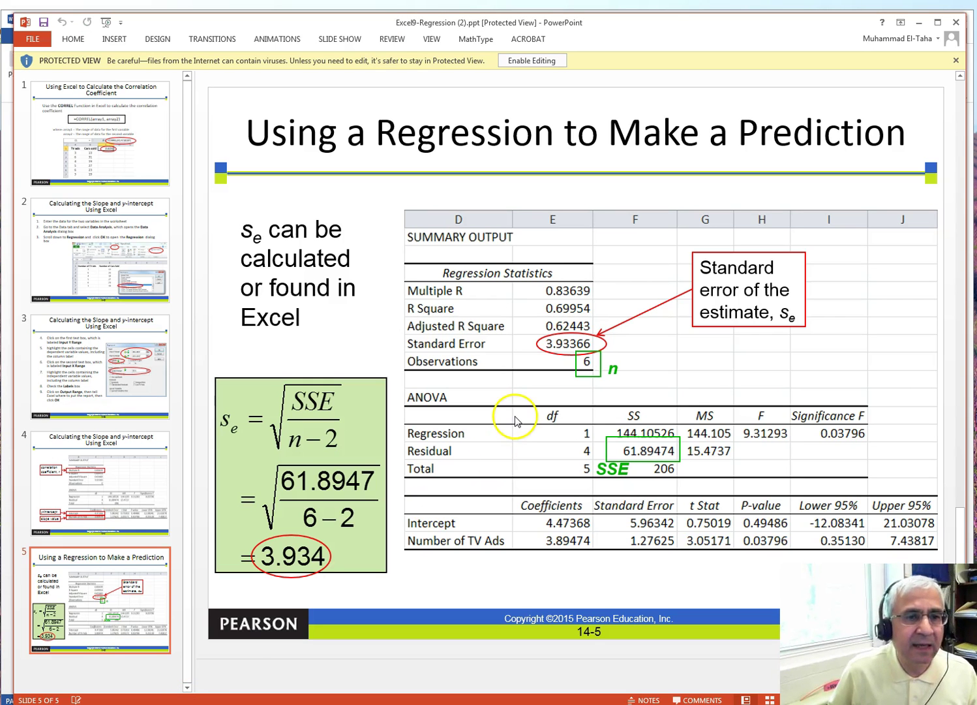
pyautogui.scroll(1, 515, 421)
pyautogui.scroll(2, 515, 421)
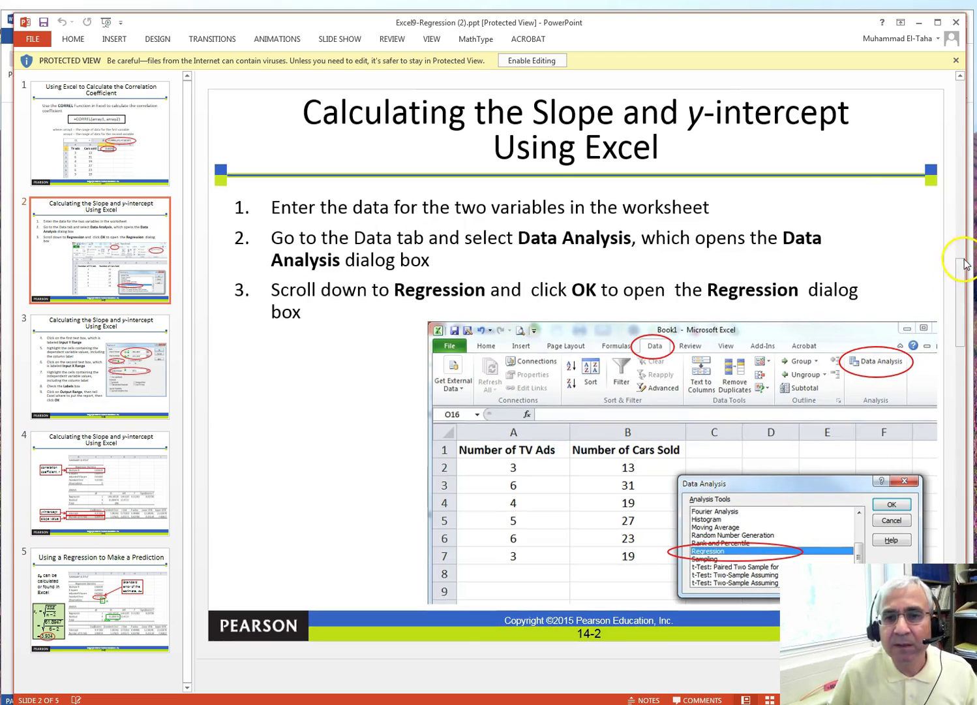
pyautogui.scroll(1, 969, 204)
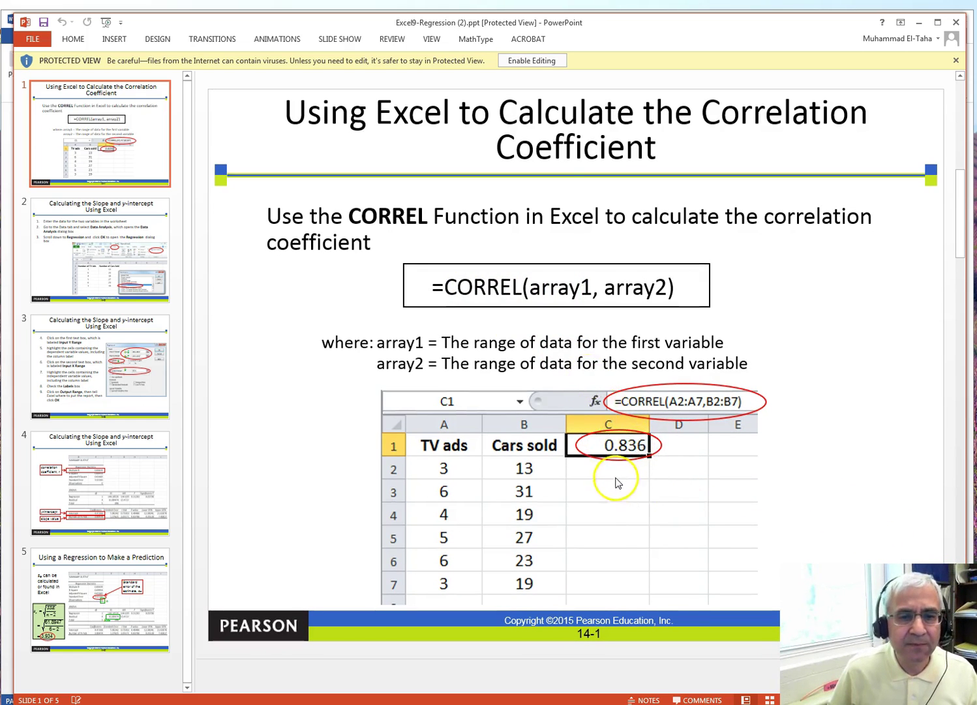
pyautogui.scroll(-1, 612, 476)
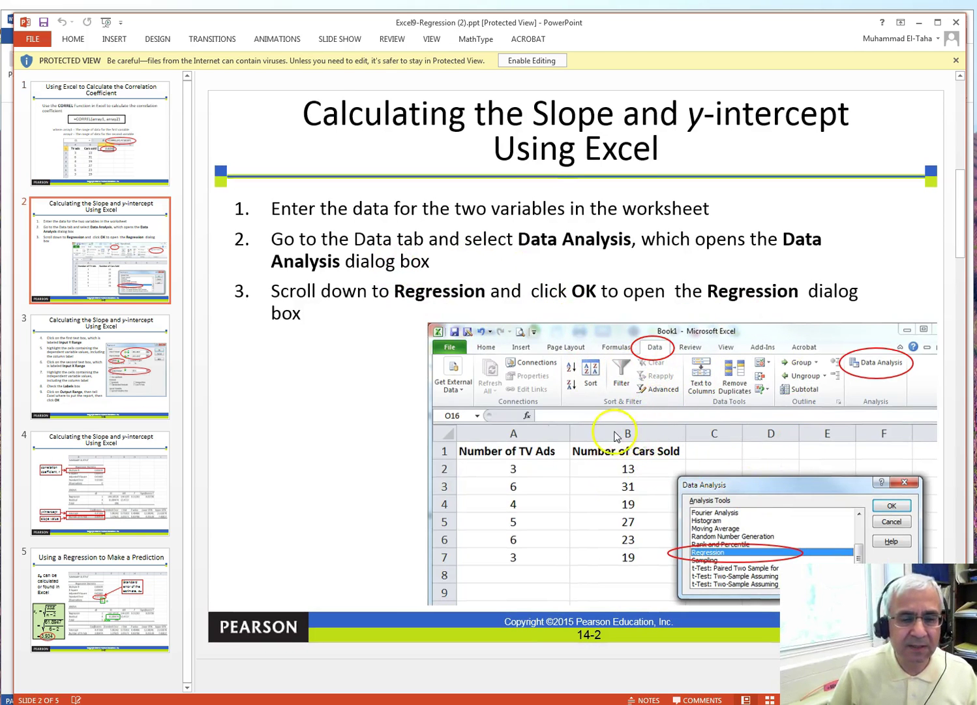
pyautogui.scroll(-1, 614, 436)
pyautogui.scroll(2, 653, 389)
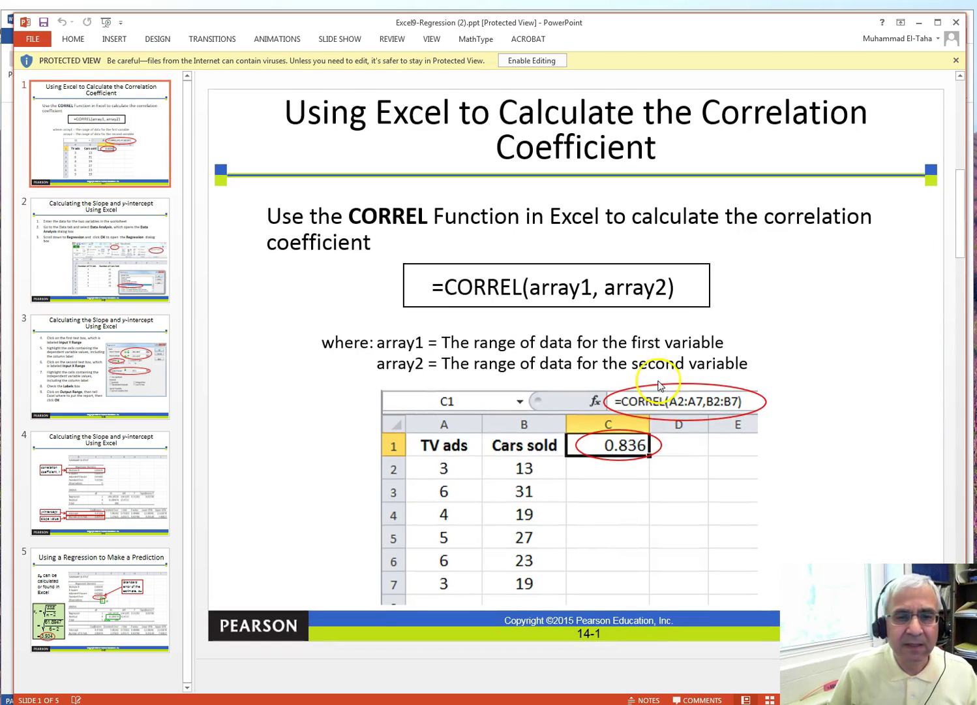
pyautogui.scroll(-1, 626, 390)
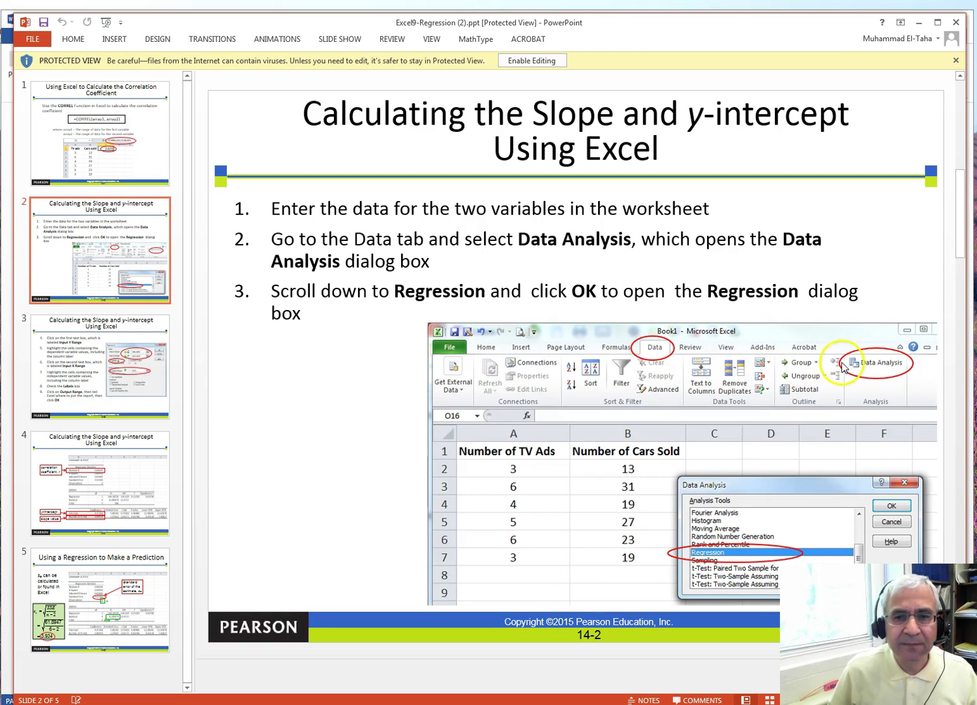
pyautogui.click(868, 363)
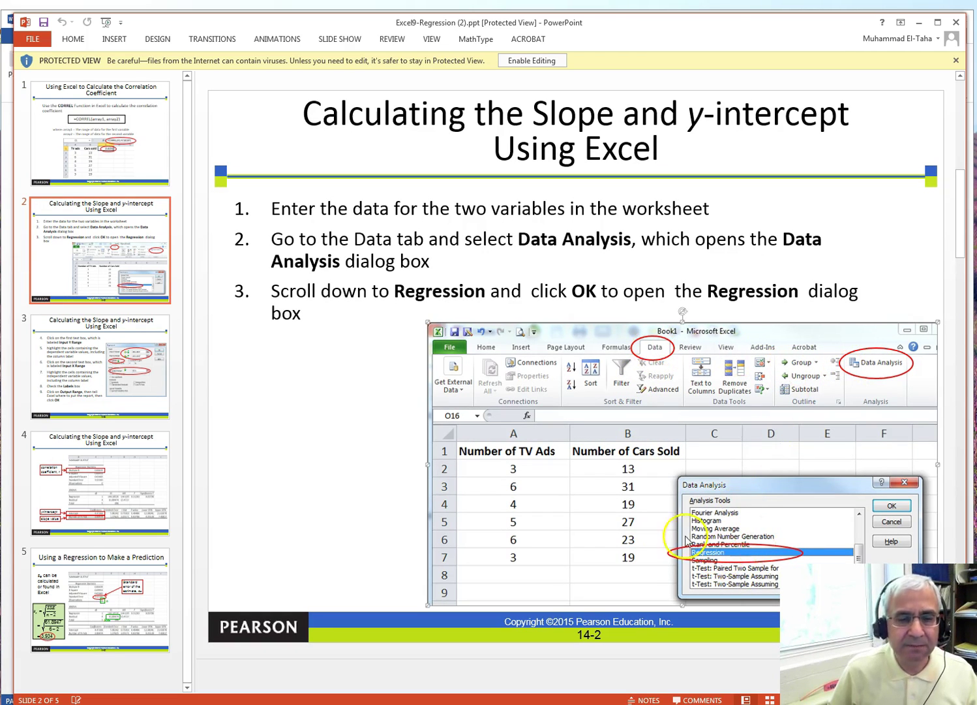
pyautogui.scroll(-1, 633, 580)
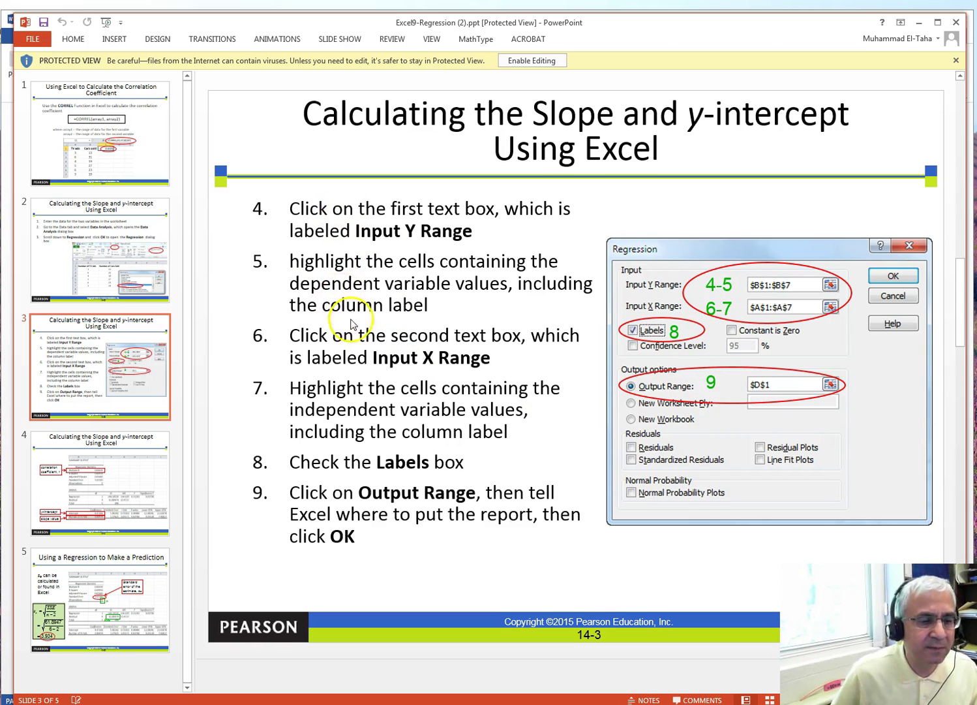
pyautogui.scroll(-1, 375, 353)
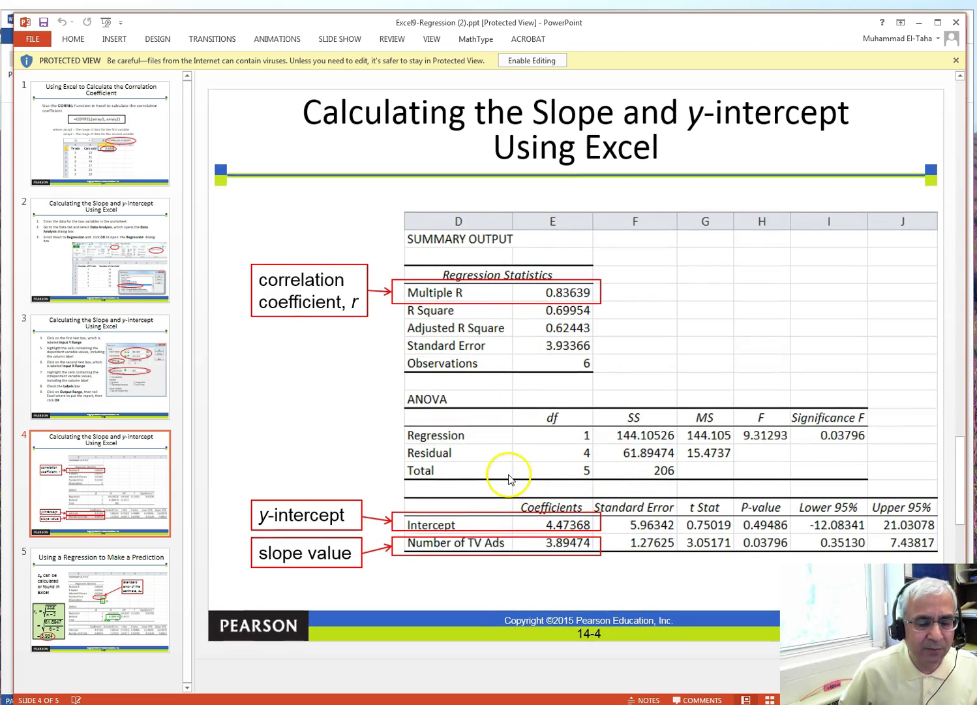
pyautogui.scroll(-1, 509, 479)
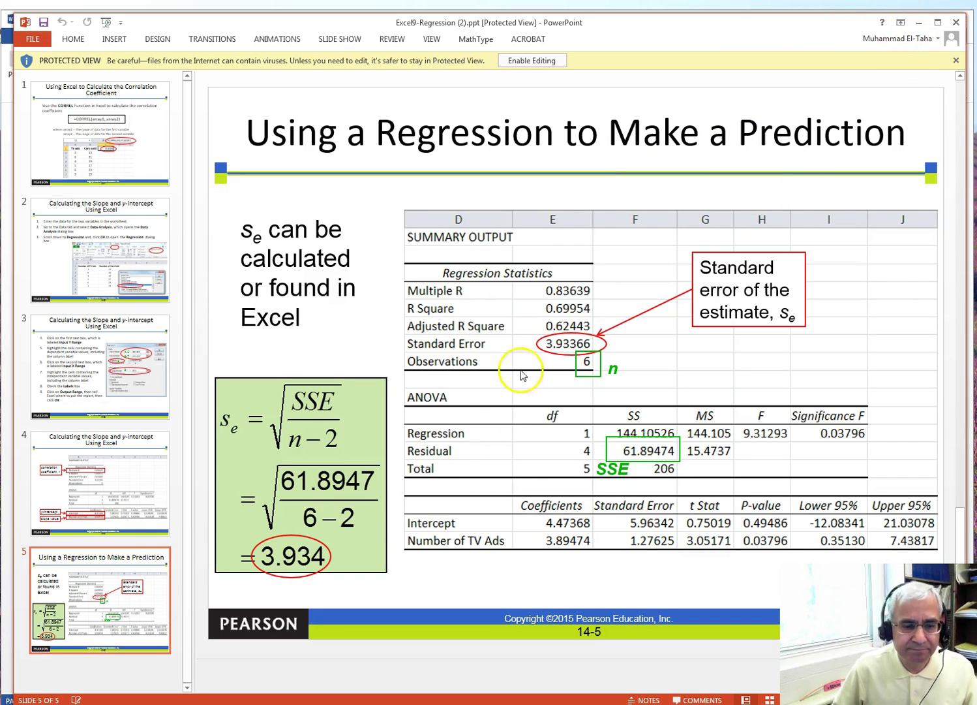
# Switch to the Explorer workbook in Excel and insert a markers-only scatter chart of the mileage and price data in A2:B41.
pyautogui.hotkey('alt', 'Tab')
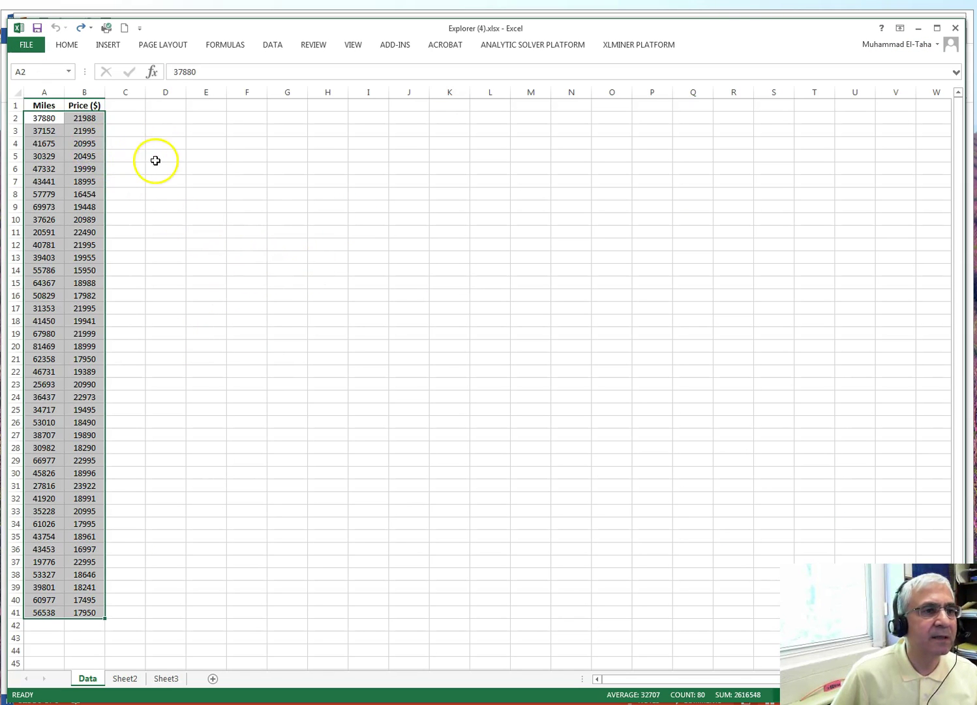
pyautogui.moveTo(31, 117); pyautogui.dragTo(89, 612)
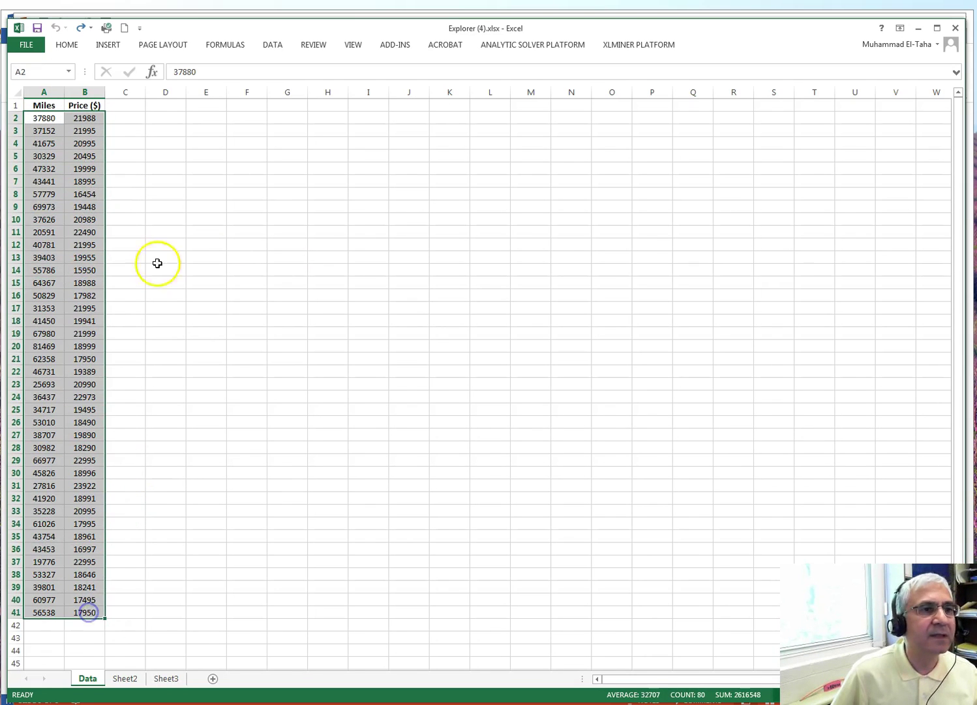
pyautogui.click(109, 46)
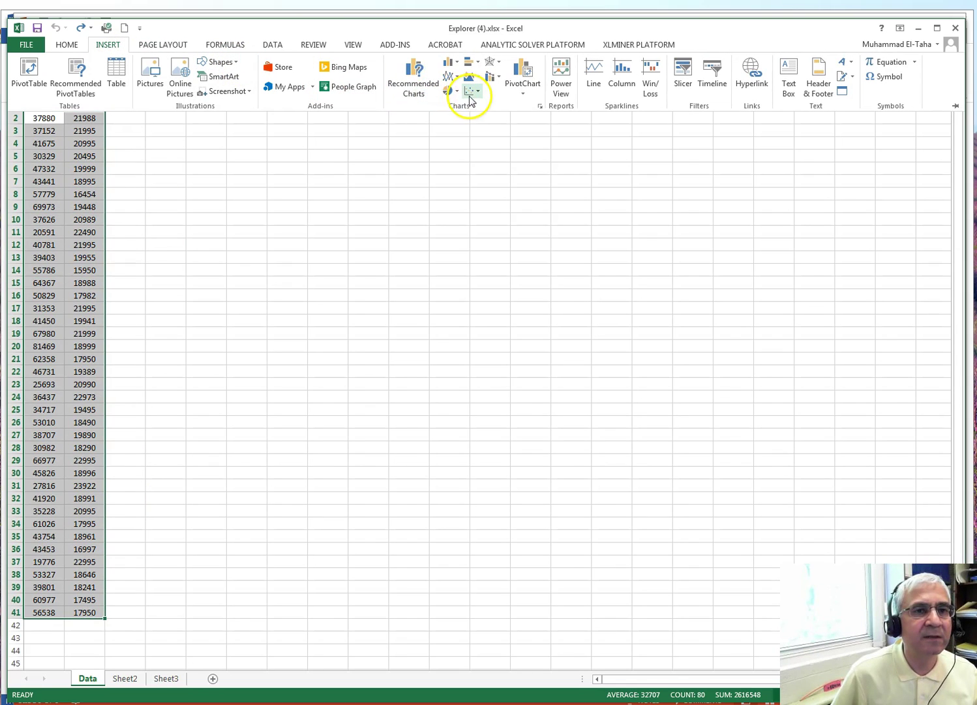
pyautogui.click(471, 96)
pyautogui.click(477, 129)
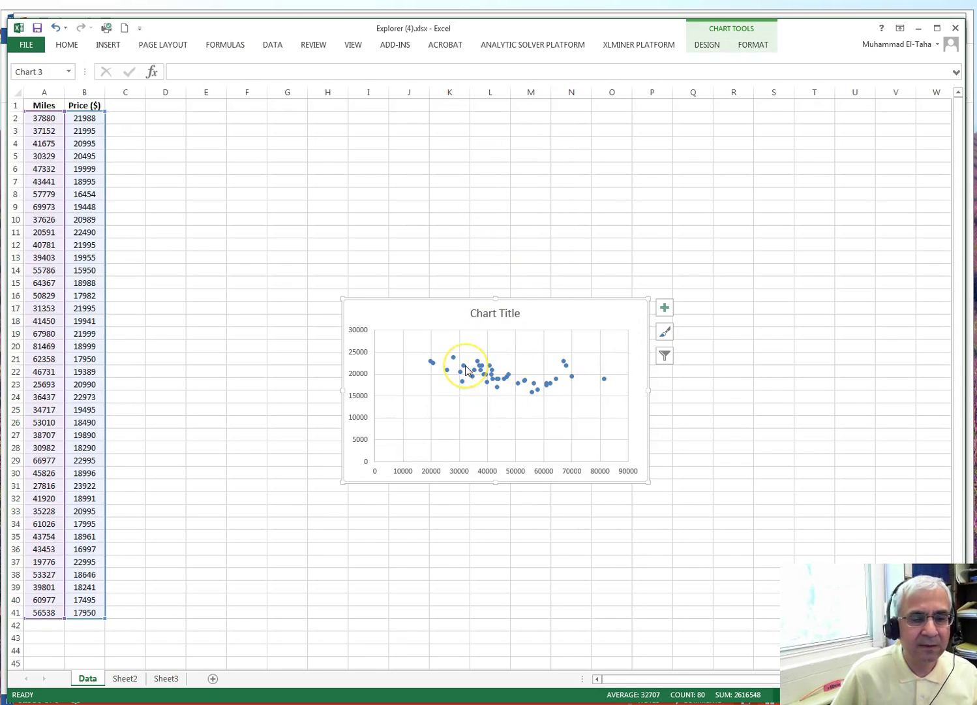
pyautogui.moveTo(466, 369)
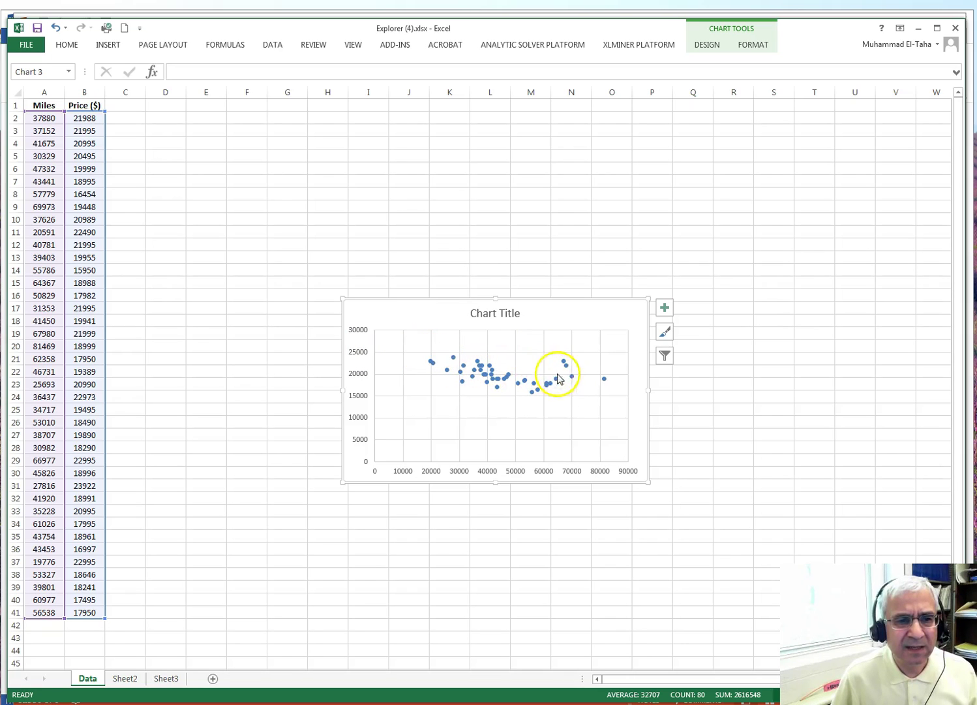
pyautogui.moveTo(576, 380)
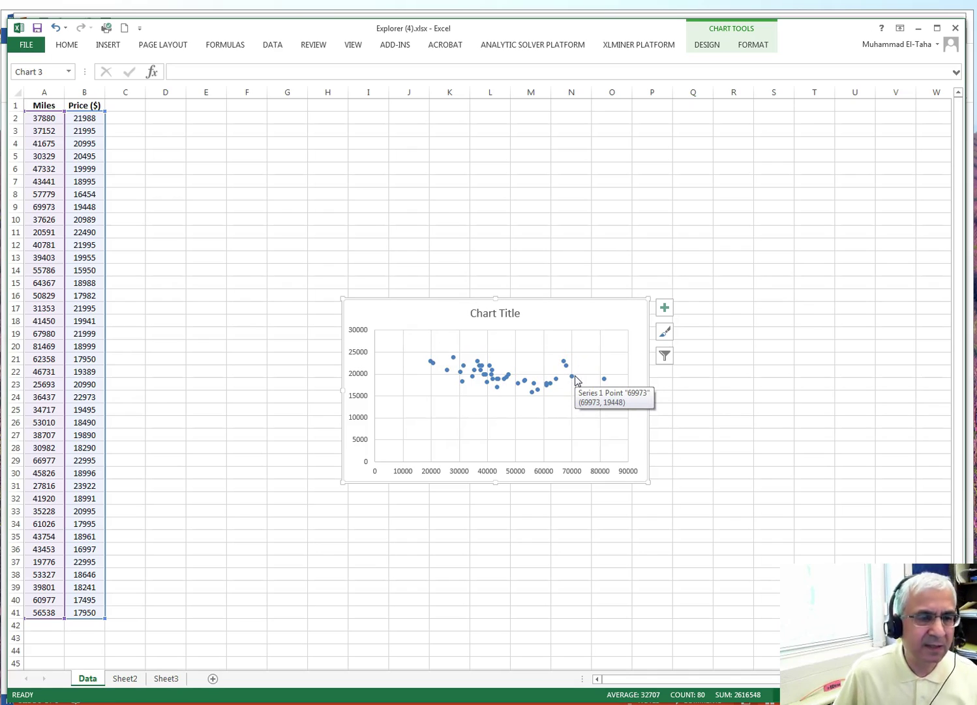
# Calculate the correlation coefficient between miles and price in cell D1 with =CORREL(A2:A41,B2:B41).
pyautogui.click(162, 106)
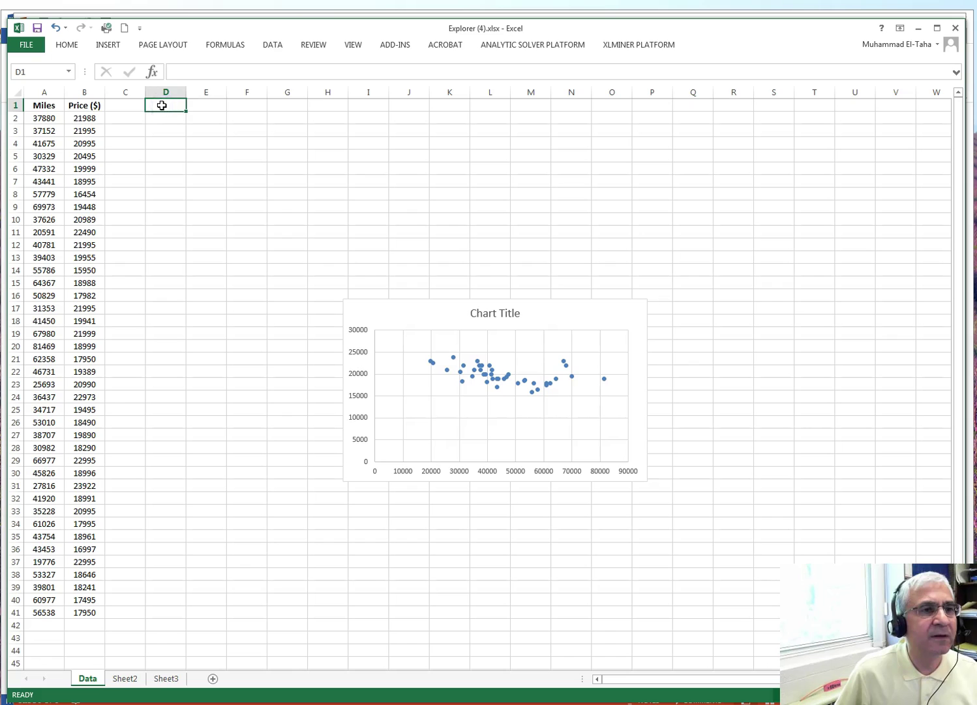
pyautogui.click(174, 74)
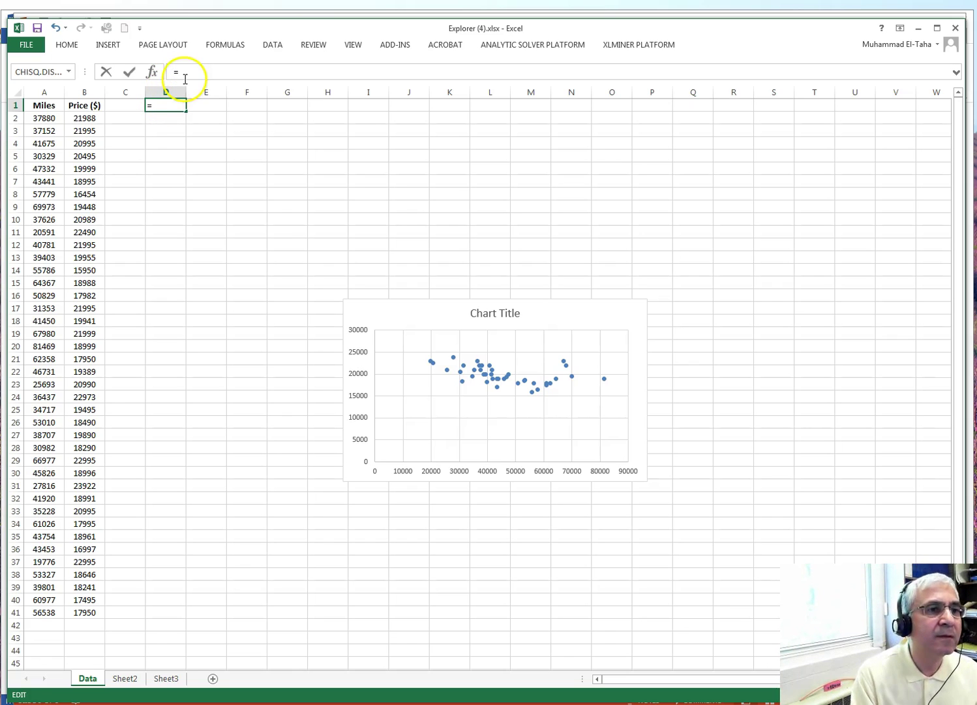
pyautogui.write('=c')
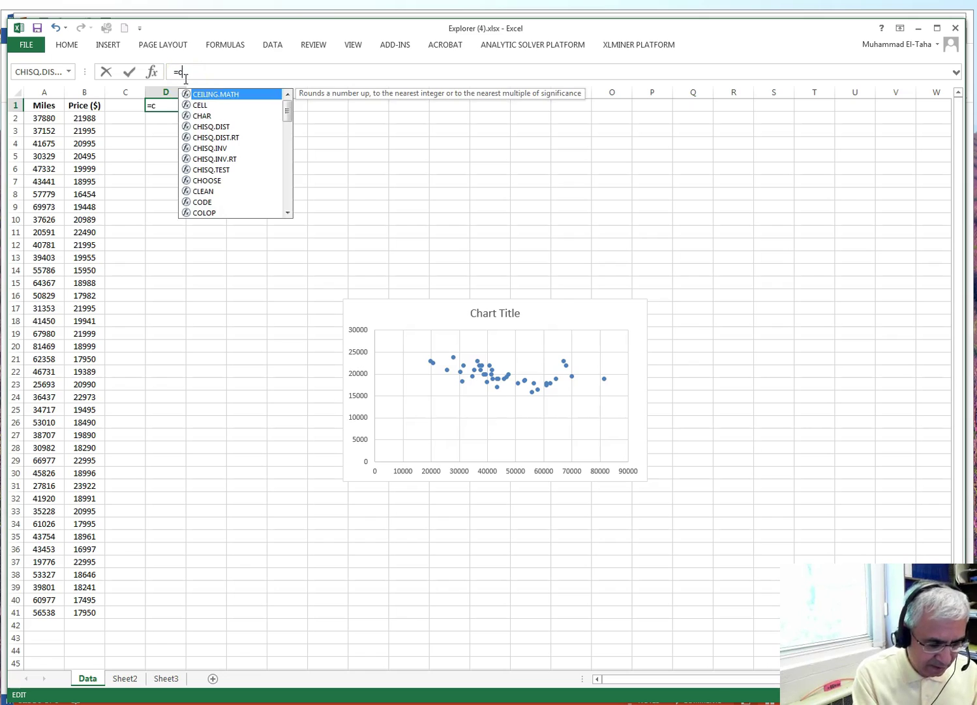
pyautogui.write('o')
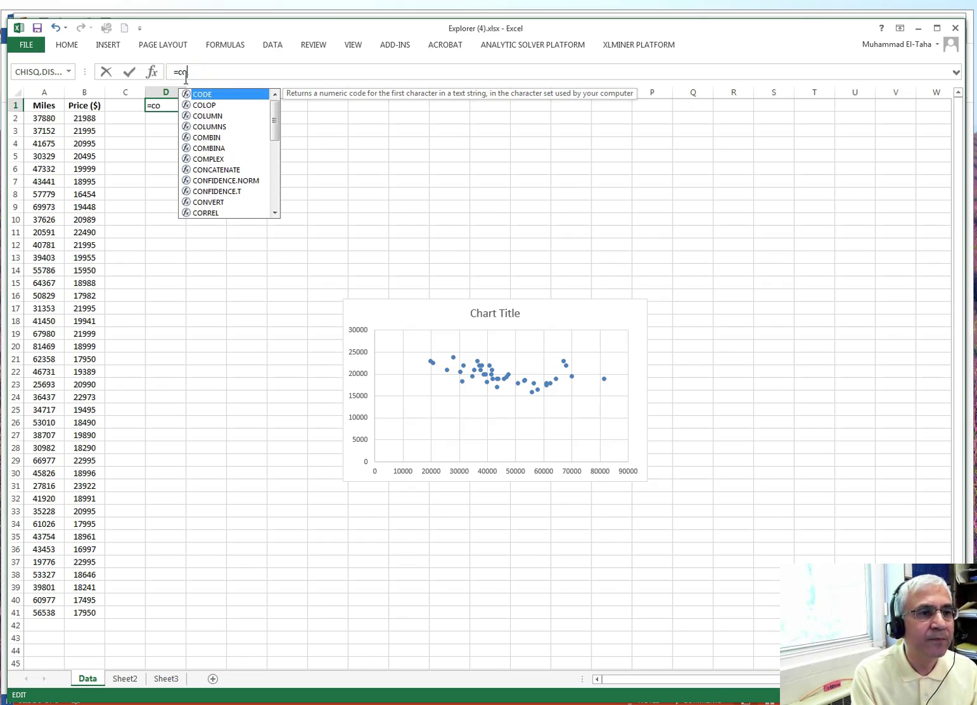
pyautogui.write('r')
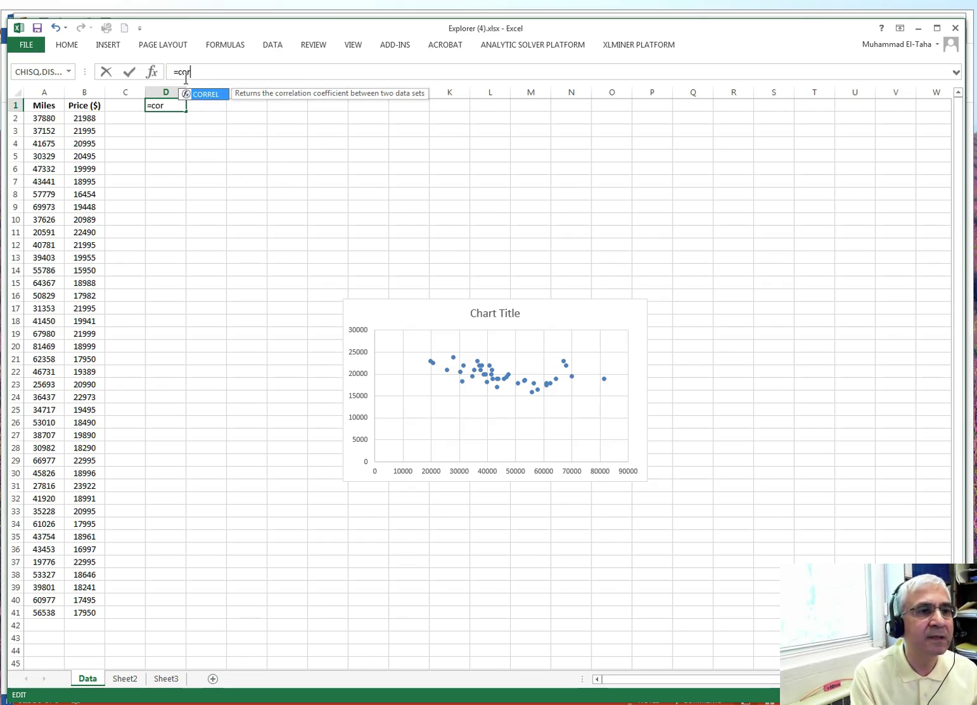
pyautogui.doubleClick(201, 98)
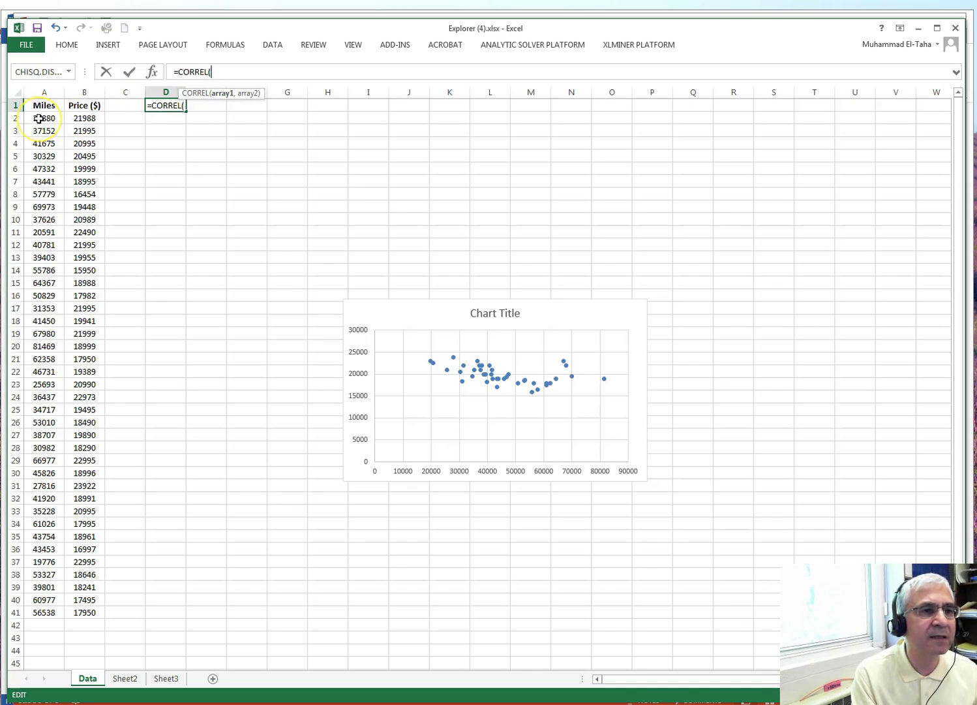
pyautogui.moveTo(39, 118); pyautogui.dragTo(44, 609)
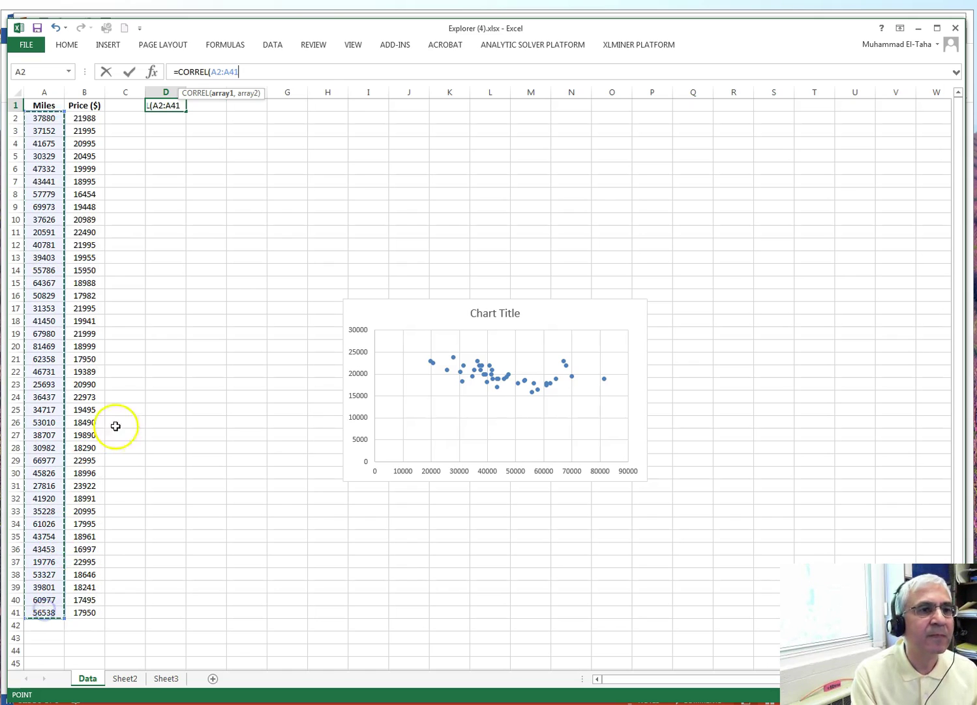
pyautogui.click(273, 69)
pyautogui.write(',')
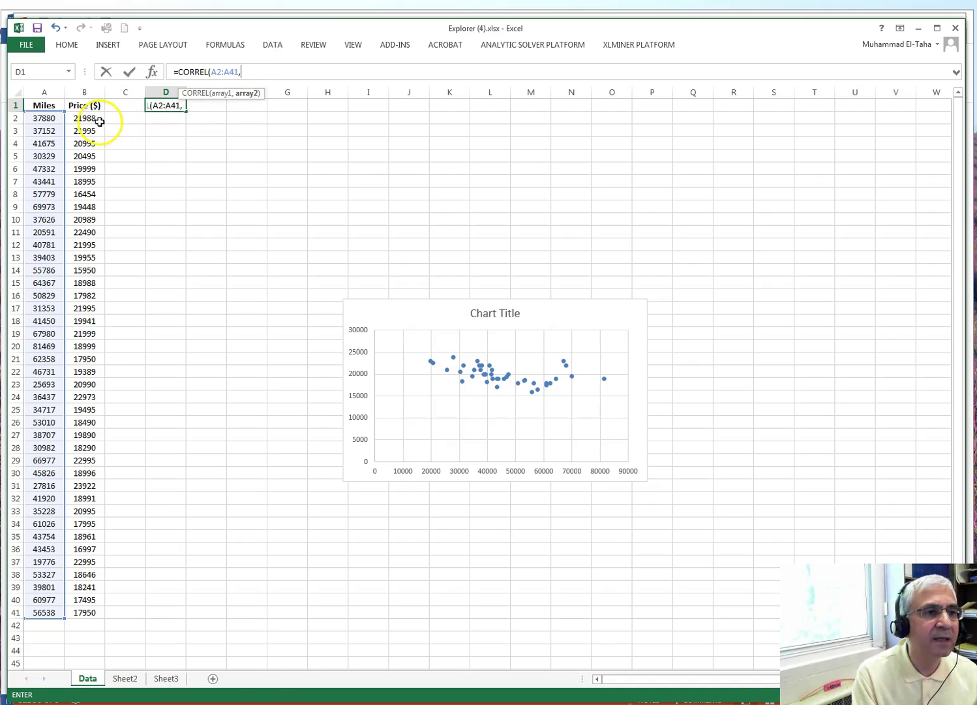
pyautogui.moveTo(92, 118); pyautogui.dragTo(85, 607)
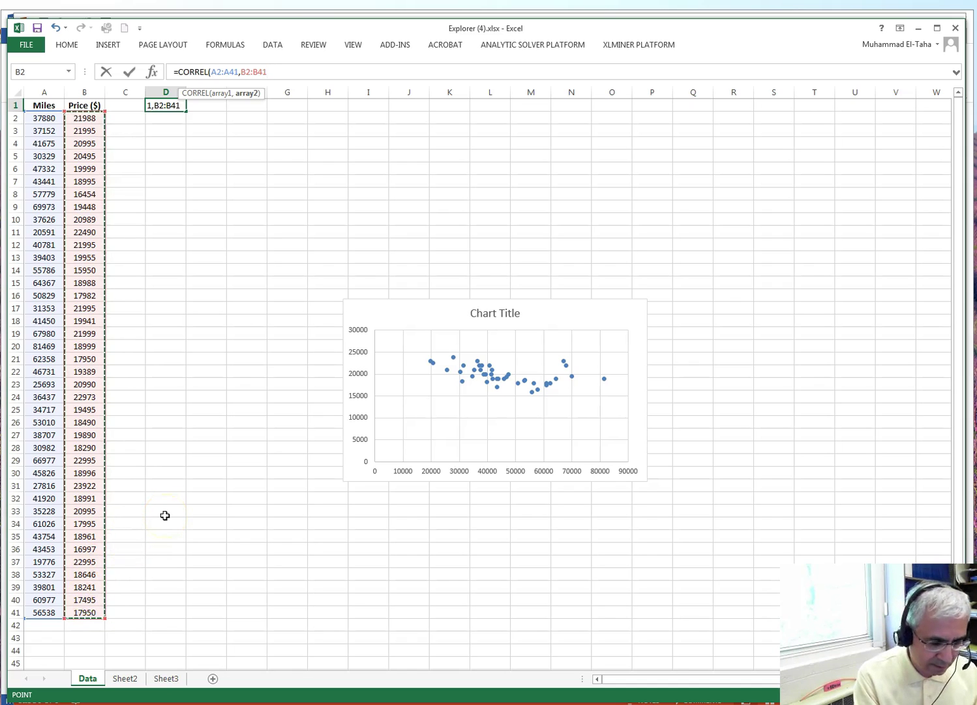
pyautogui.write(')')
pyautogui.press('Return')
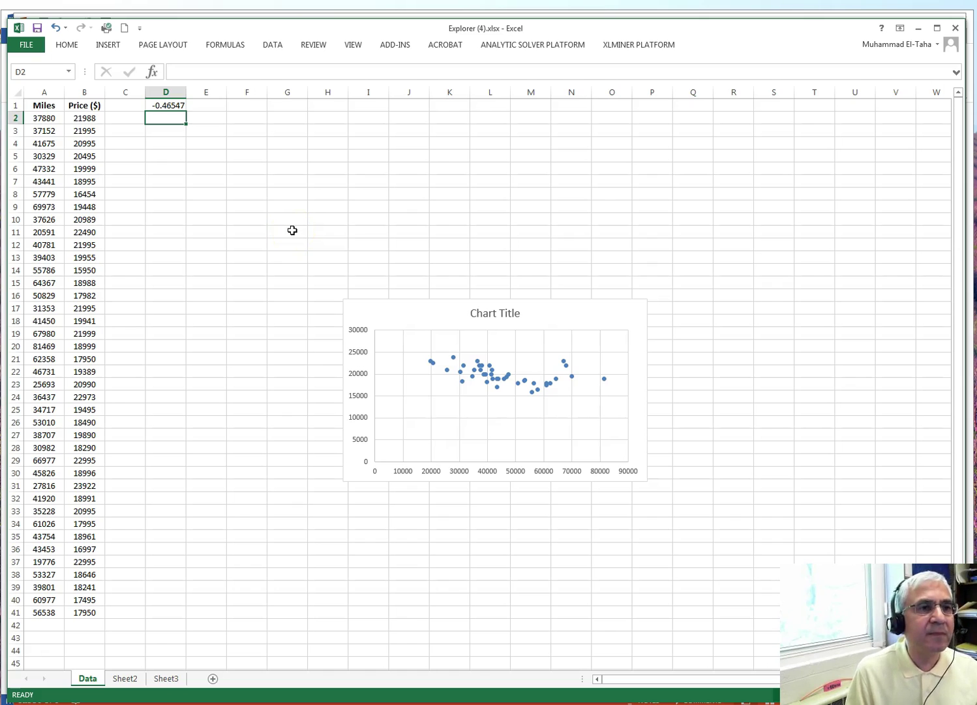
# Start a Regression data analysis with the price column B1:B41 as Y range and the miles column A1:A41 as X range.
pyautogui.click(270, 46)
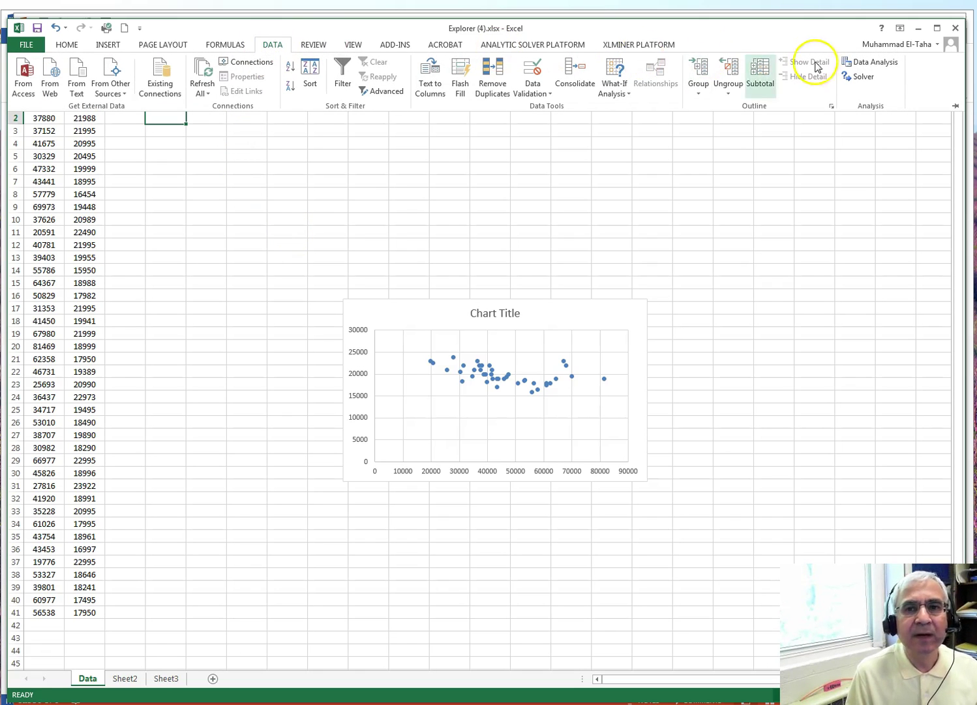
pyautogui.click(869, 64)
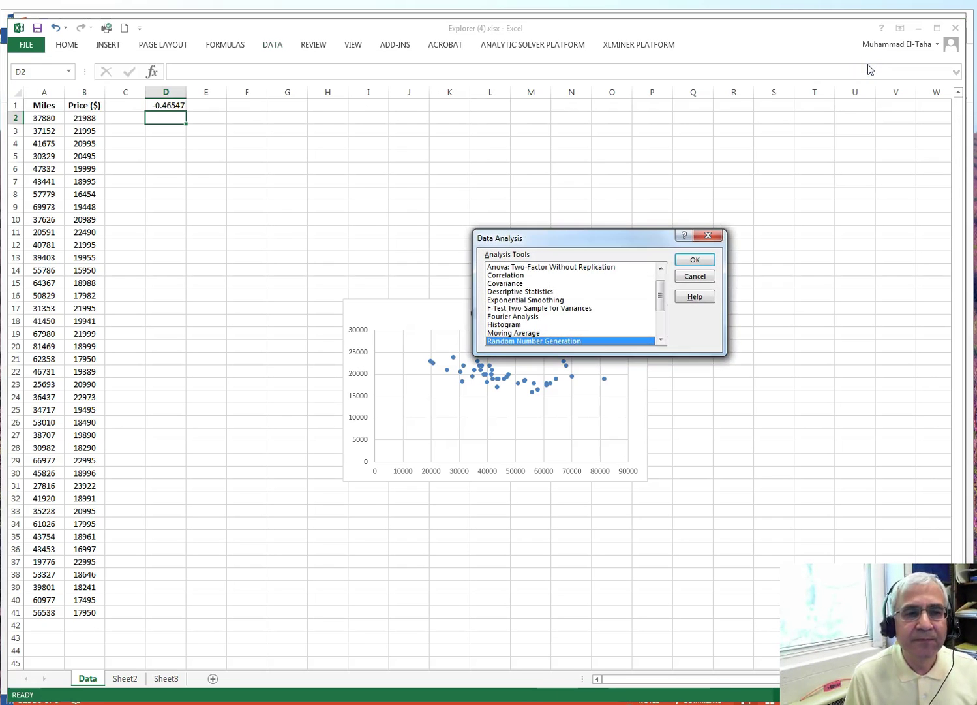
pyautogui.click(661, 320)
pyautogui.doubleClick(502, 300)
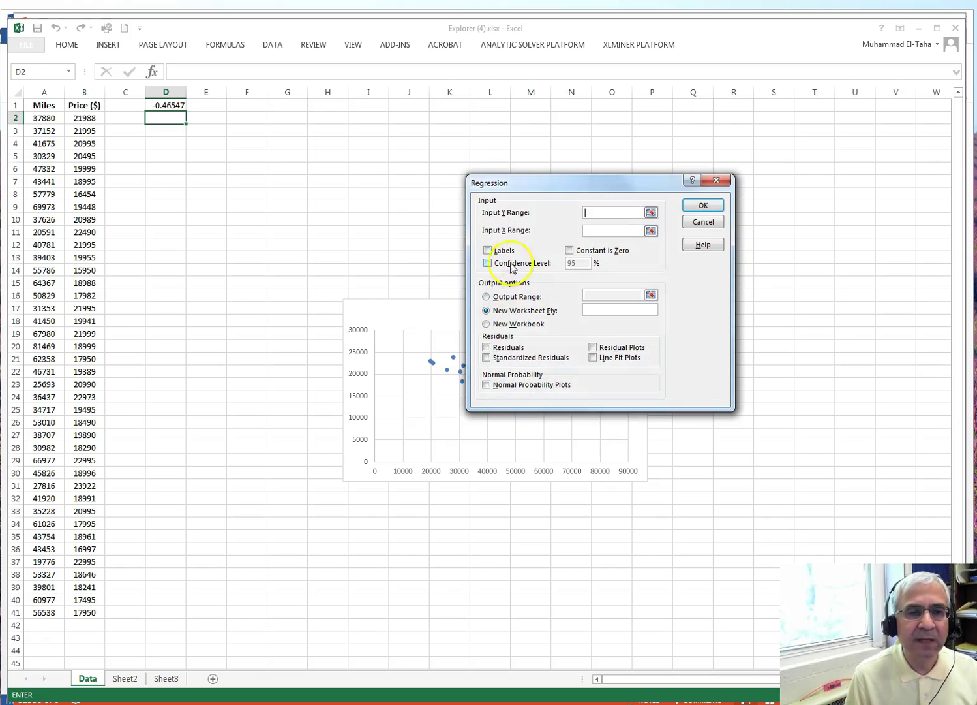
pyautogui.click(589, 213)
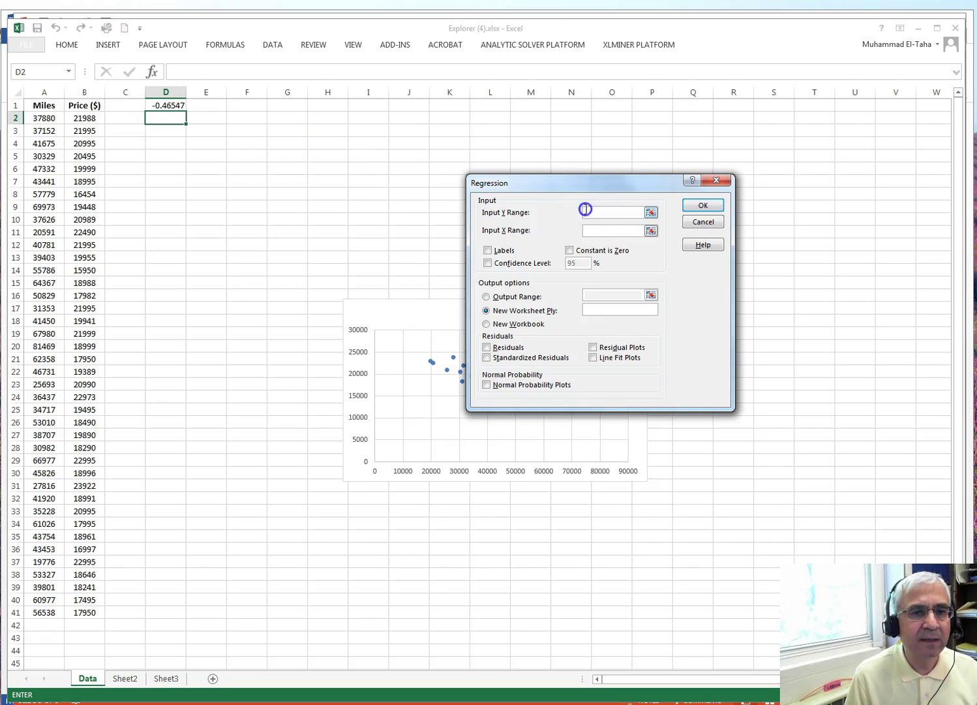
pyautogui.moveTo(79, 106); pyautogui.dragTo(91, 613)
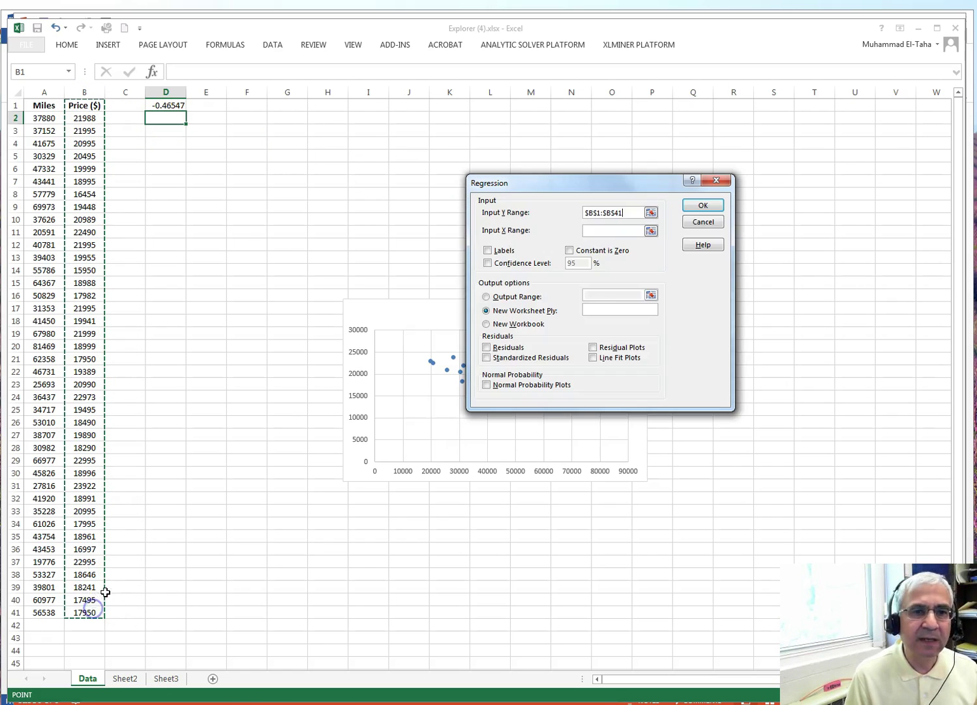
pyautogui.click(592, 229)
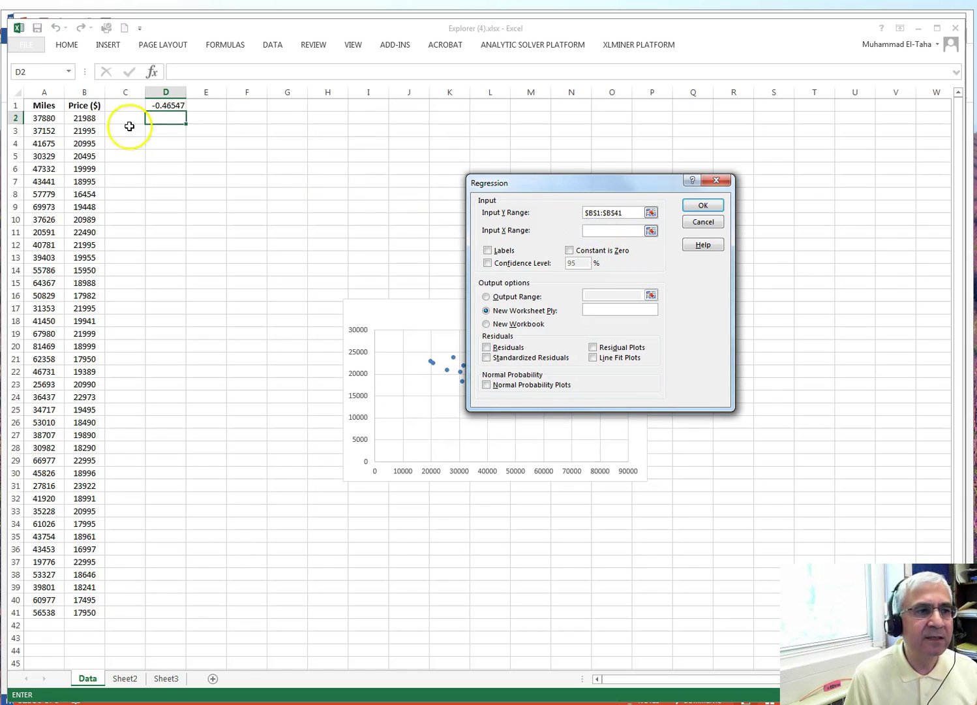
pyautogui.moveTo(37, 105); pyautogui.dragTo(43, 605)
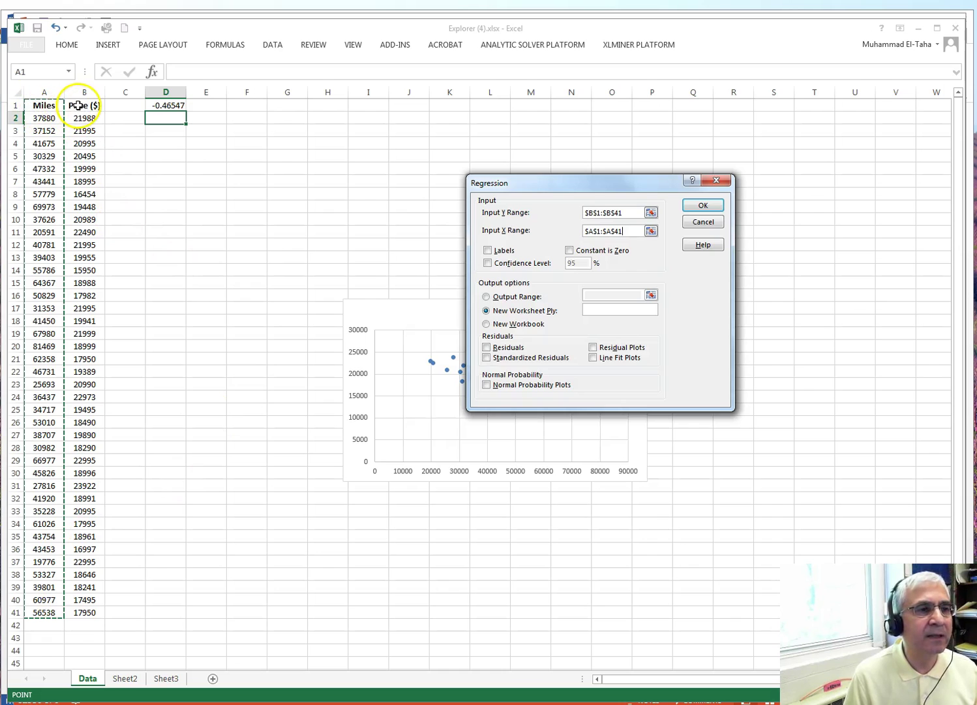
# Mark the regression ranges as containing labels and run the analysis with its output on a new worksheet.
pyautogui.click(487, 250)
pyautogui.click(579, 236)
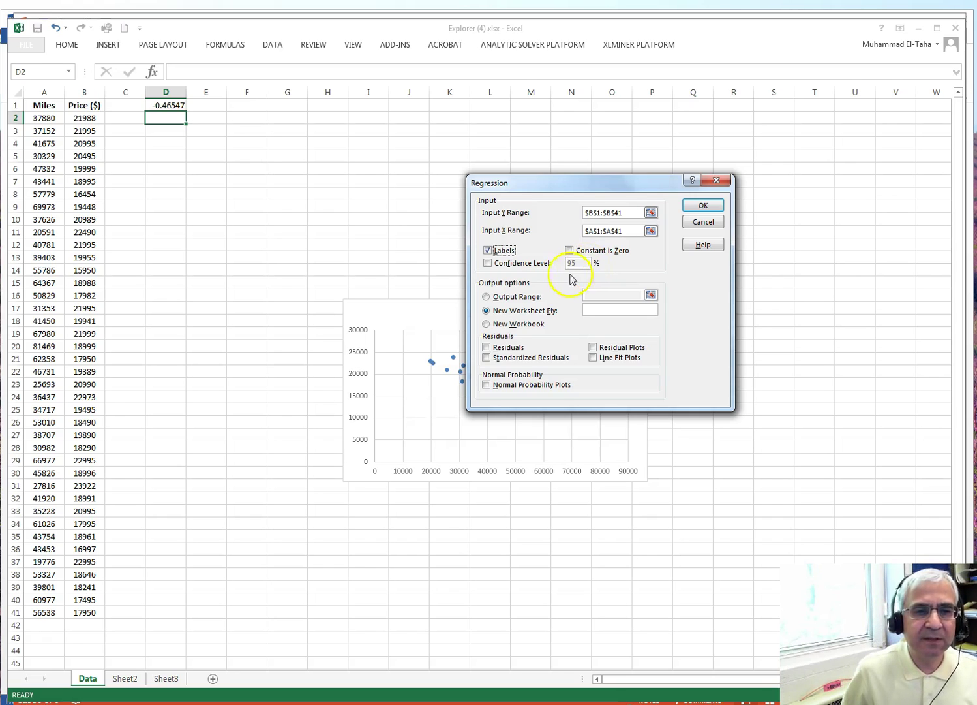
pyautogui.click(487, 297)
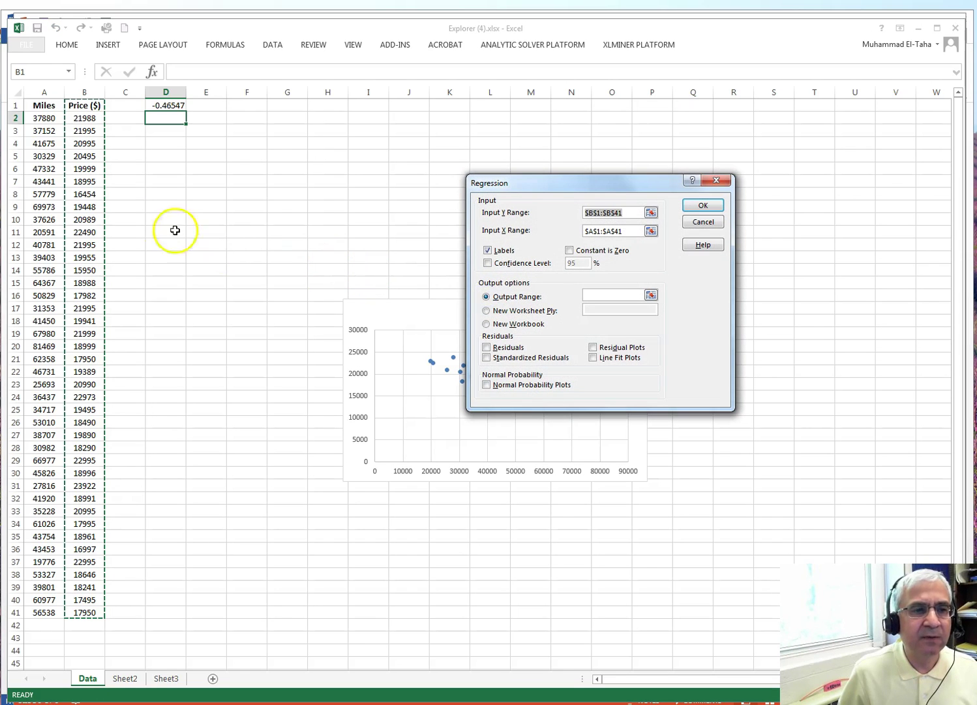
pyautogui.click(486, 312)
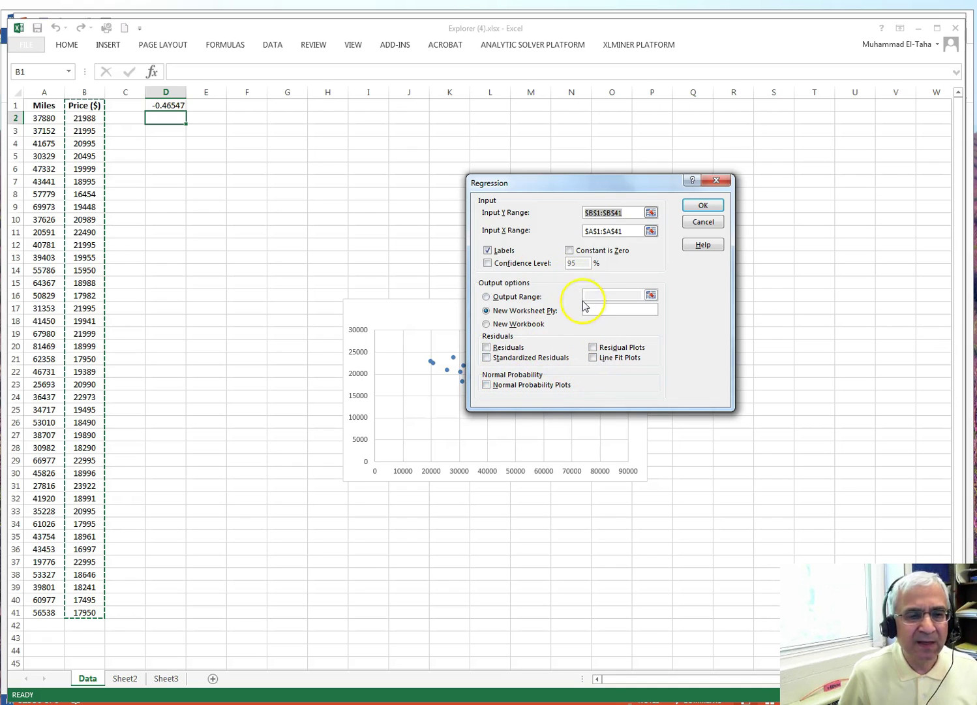
pyautogui.click(703, 207)
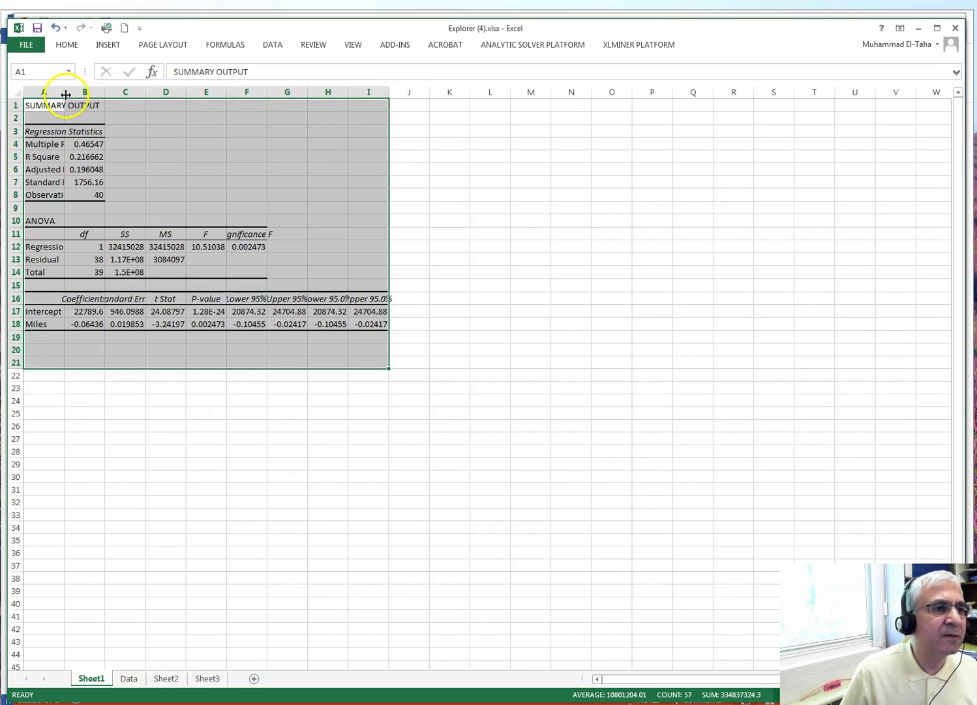
# Widen columns A to I of the regression report and inspect the Intercept and Miles coefficients and the Miles P-value.
pyautogui.moveTo(64, 93); pyautogui.dragTo(561, 93)
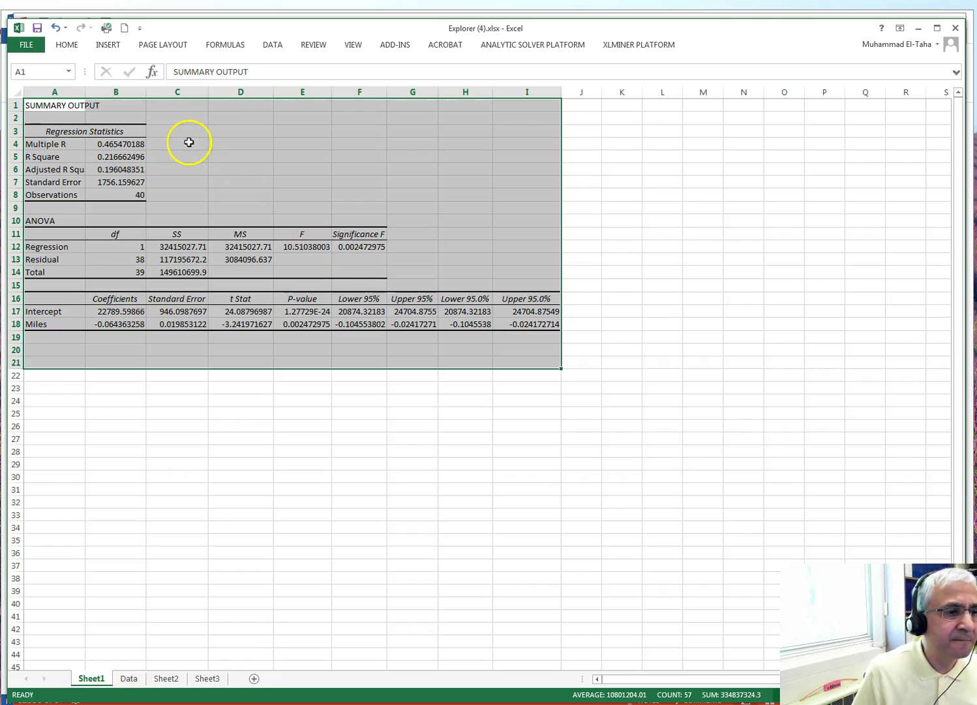
pyautogui.click(116, 312)
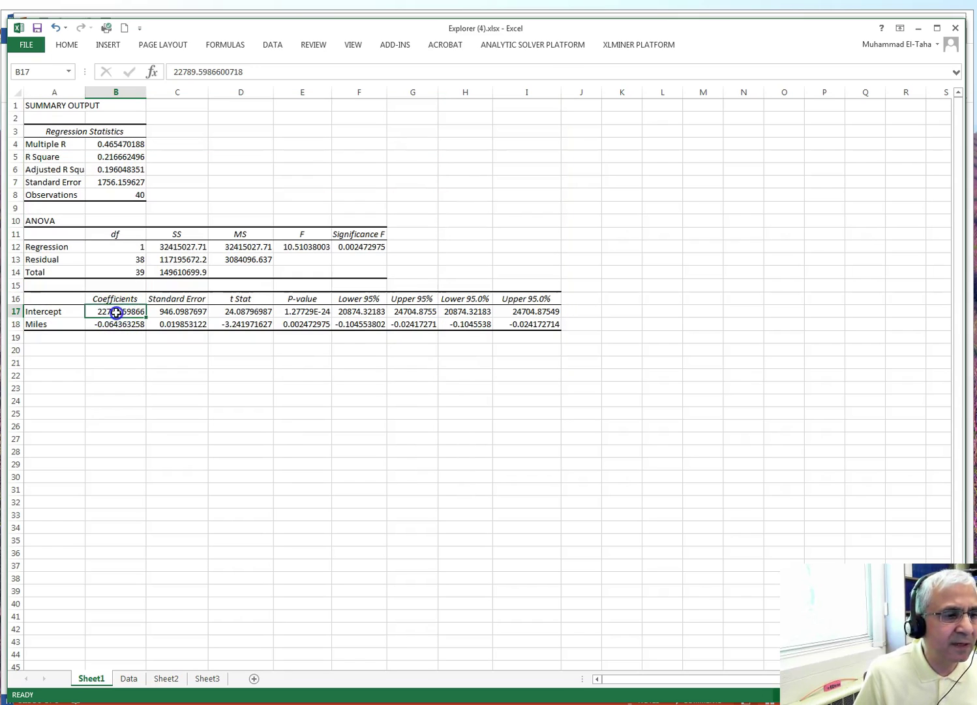
pyautogui.click(116, 326)
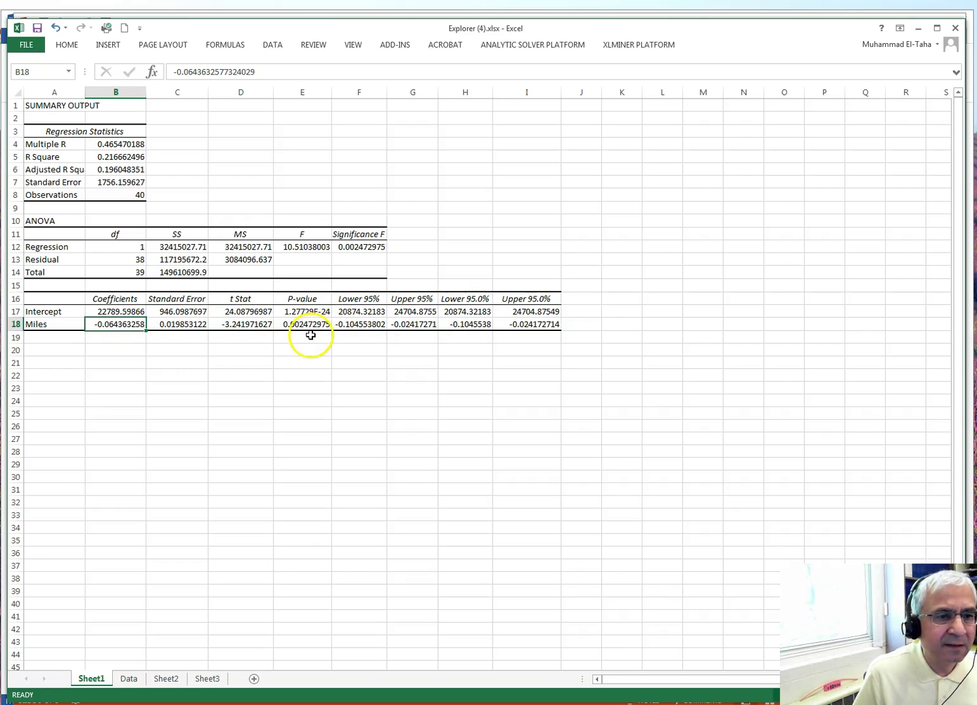
pyautogui.click(305, 326)
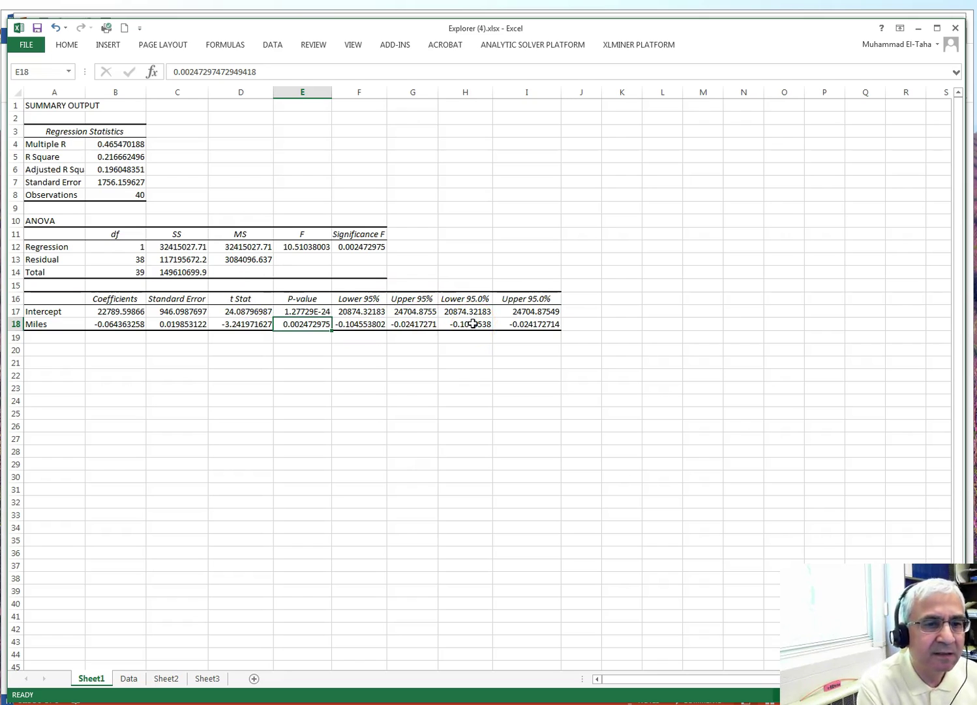
# Enter the general regression equation y= b0+ b1x as text in cell B21 below the report.
pyautogui.click(102, 362)
pyautogui.write('y=')
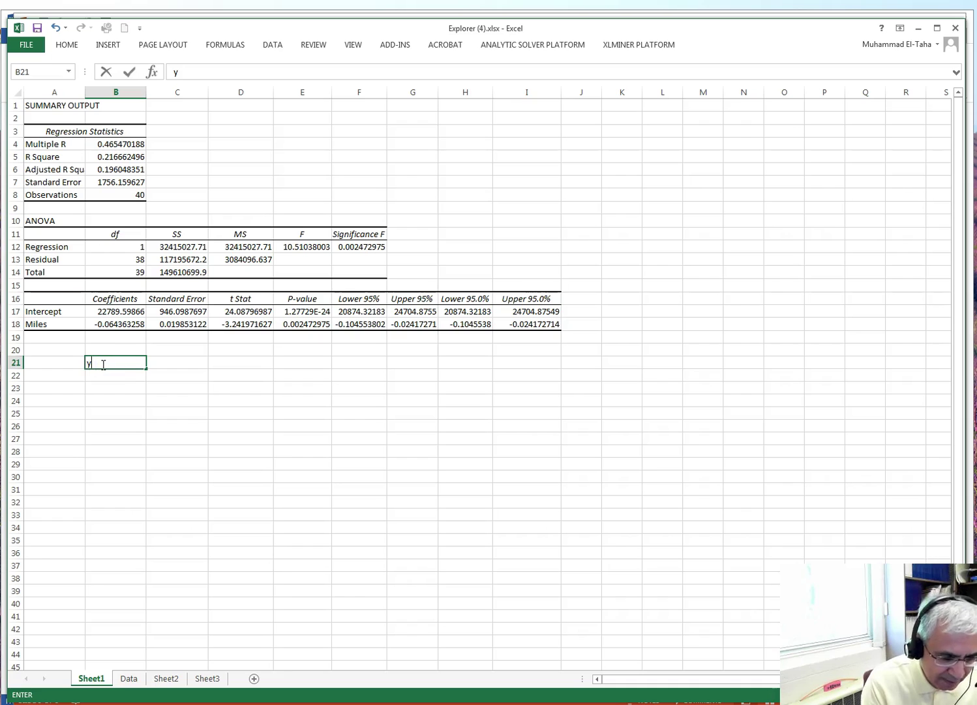
pyautogui.click(149, 363)
pyautogui.doubleClick(102, 364)
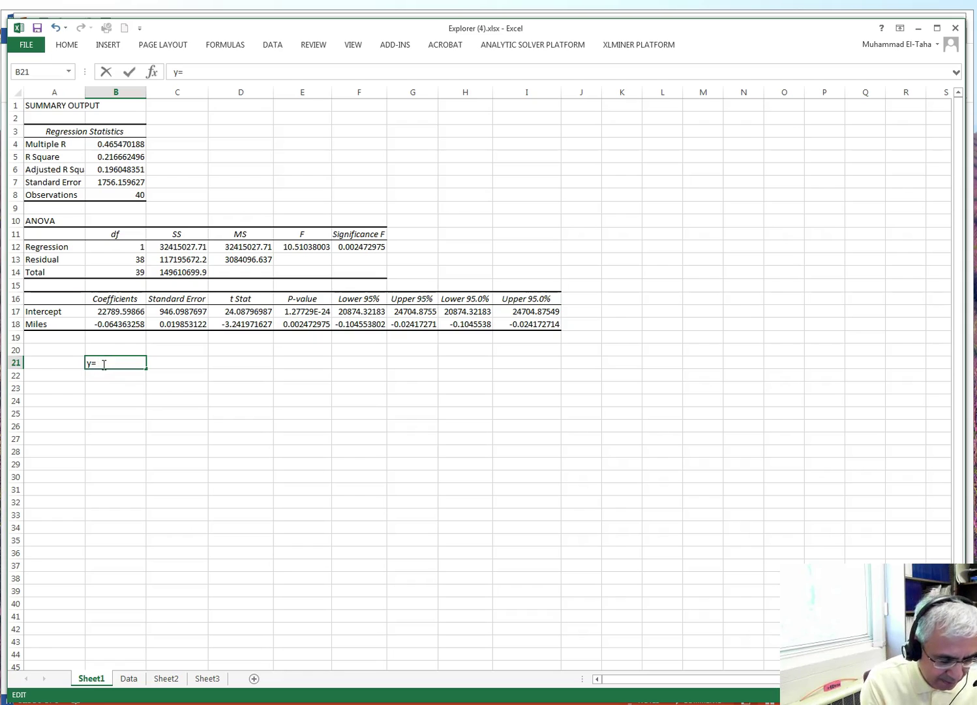
pyautogui.write('b')
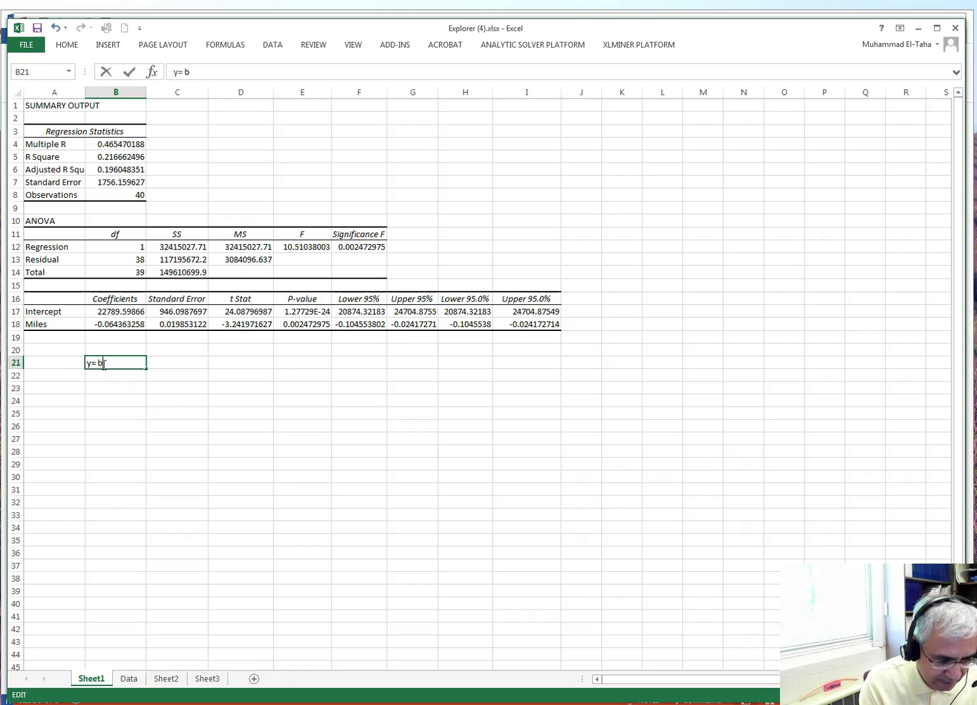
pyautogui.write('0')
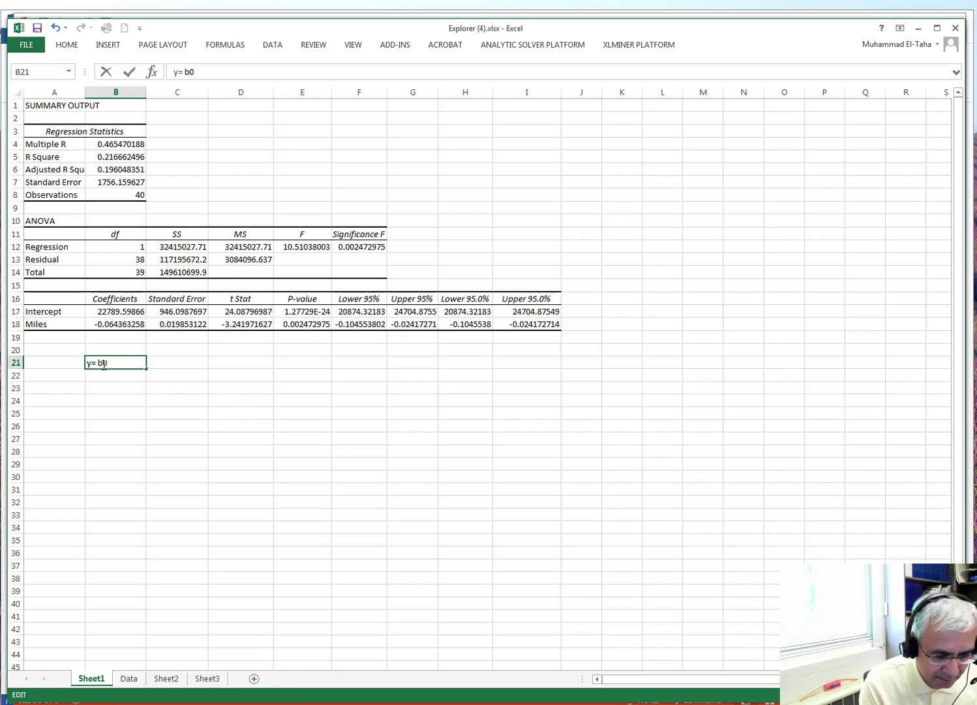
pyautogui.write('+ b')
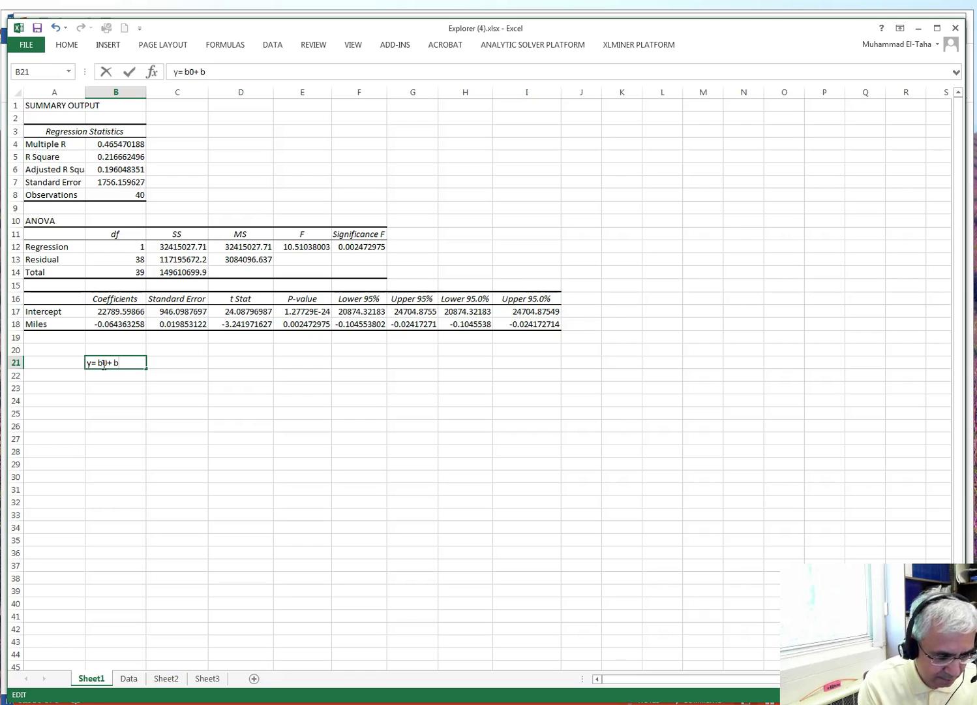
pyautogui.write('1x')
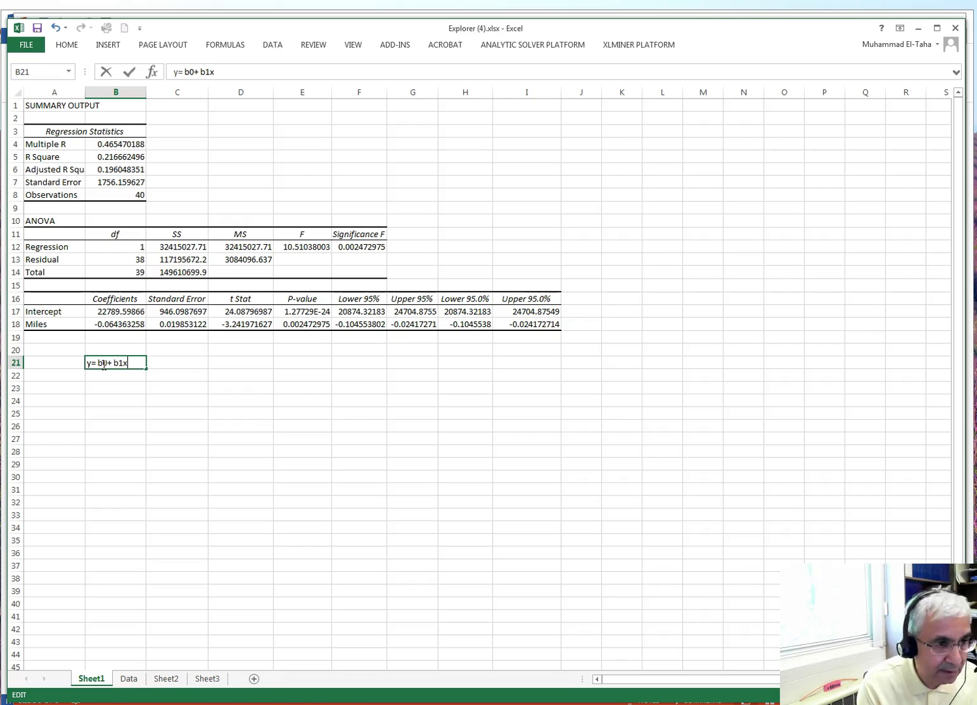
# Start the fitted equation in cell B23 with the rounded intercept, as the text y=22789.60+.
pyautogui.click(102, 391)
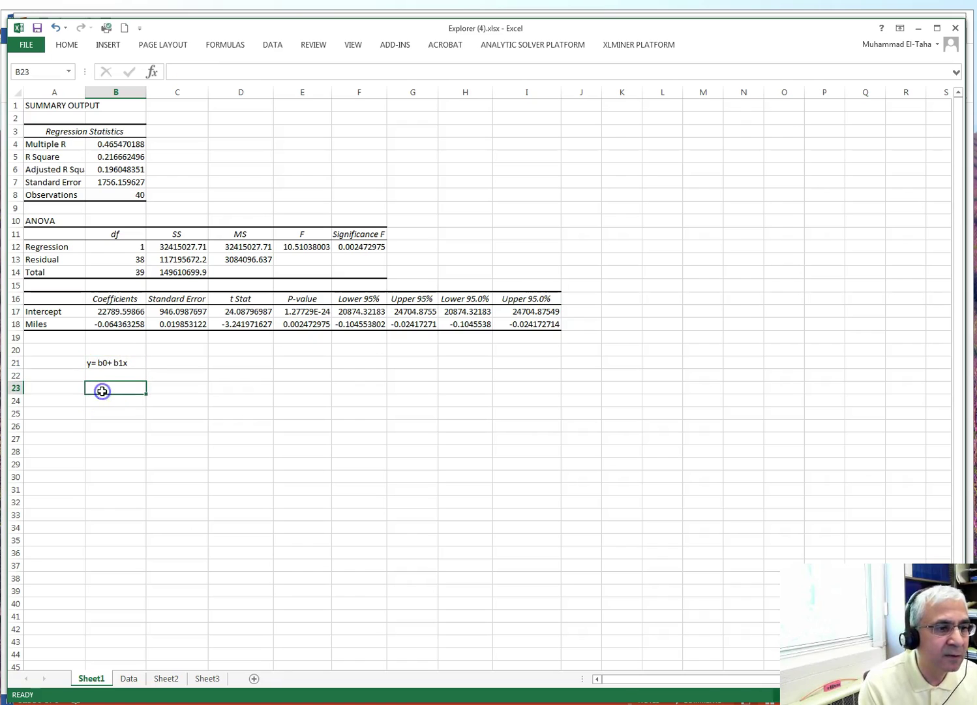
pyautogui.write('y')
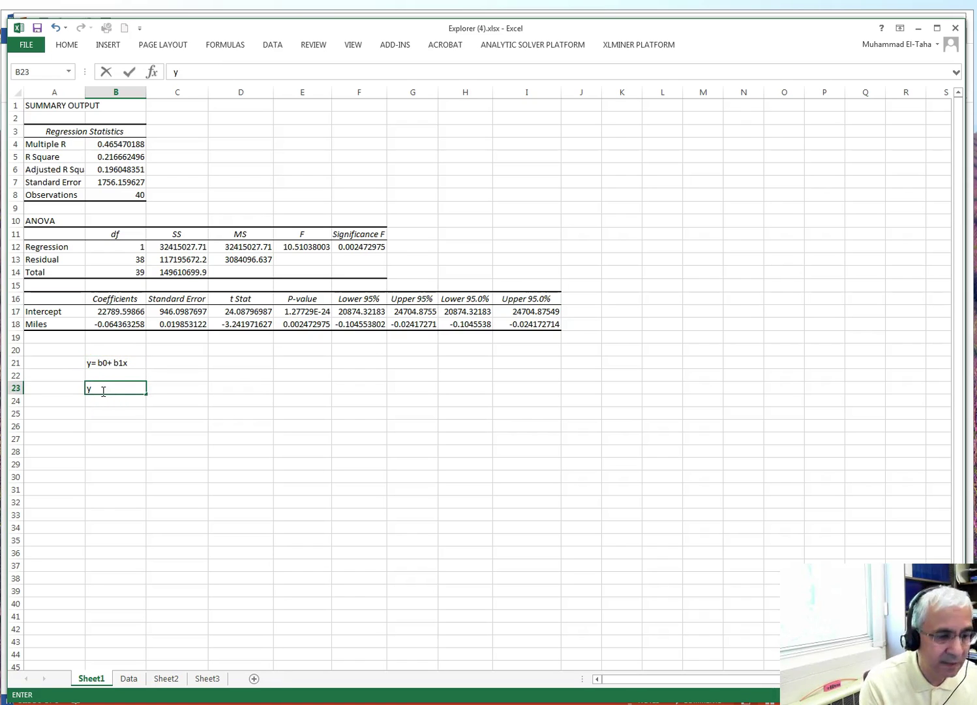
pyautogui.write('=')
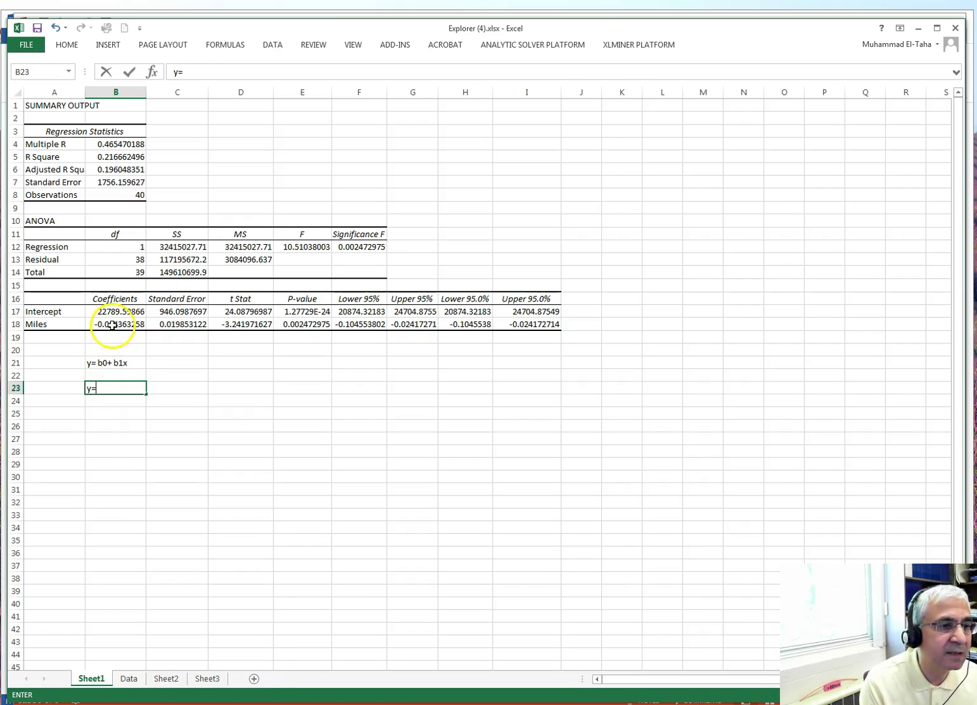
pyautogui.write('22')
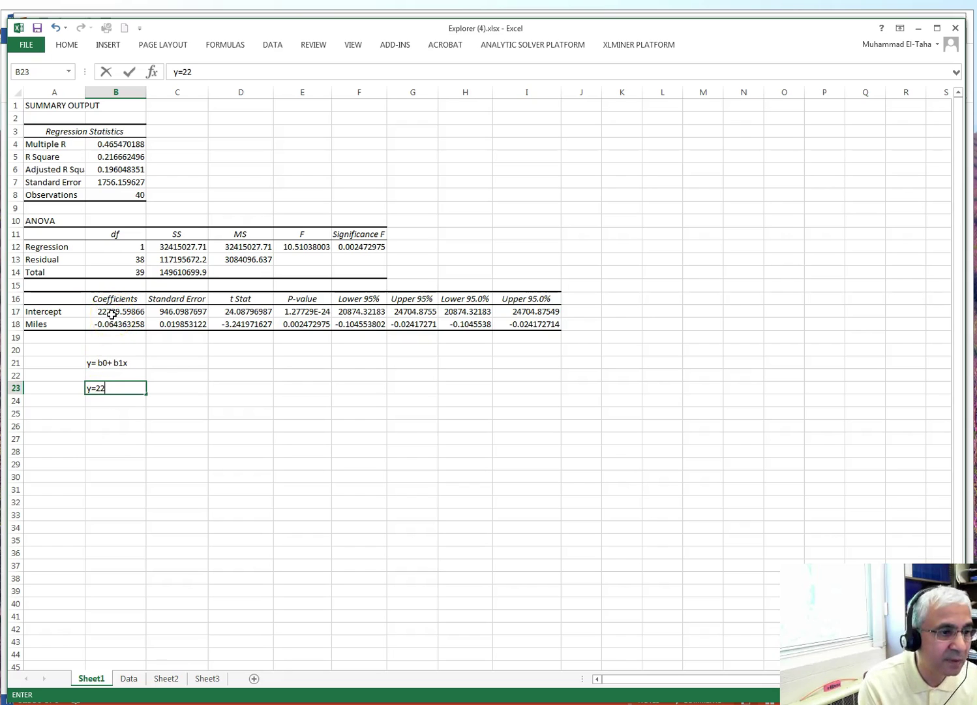
pyautogui.write('789')
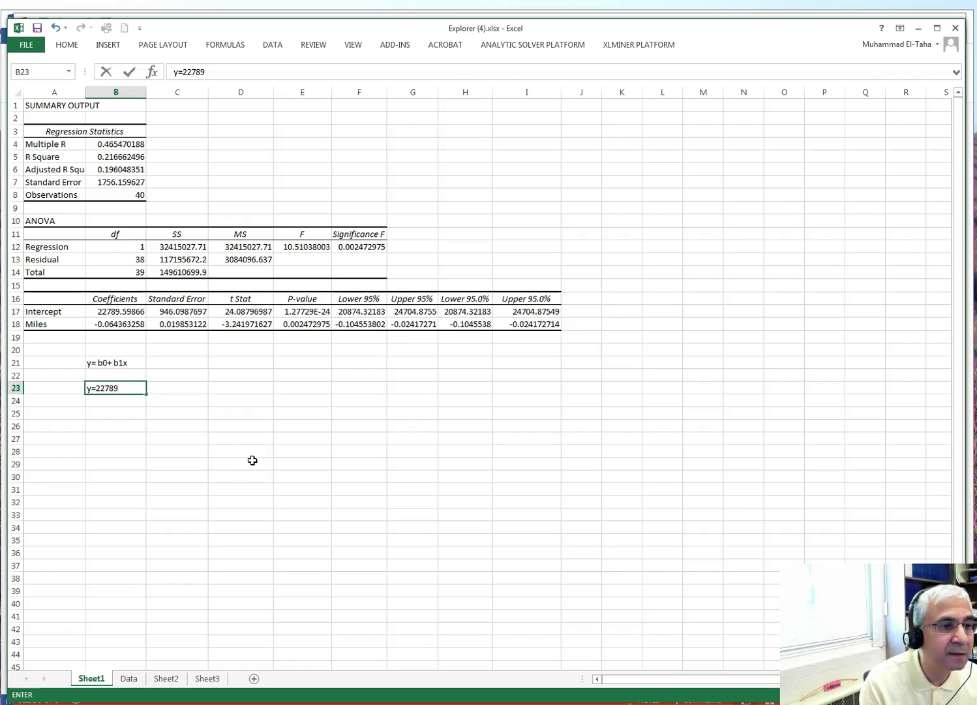
pyautogui.write('.60')
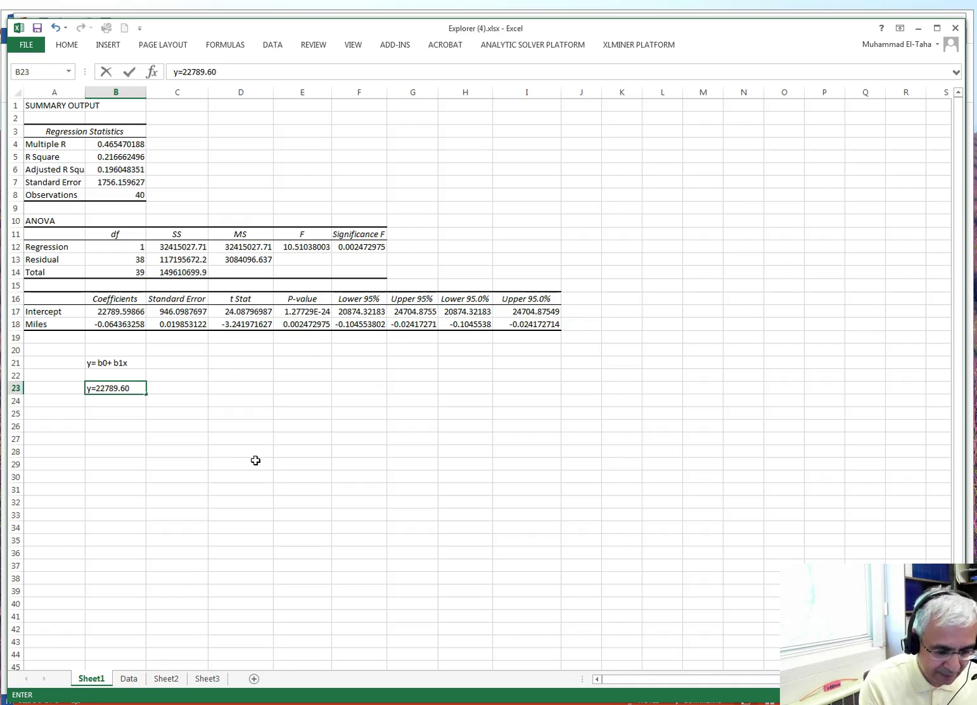
pyautogui.write('+')
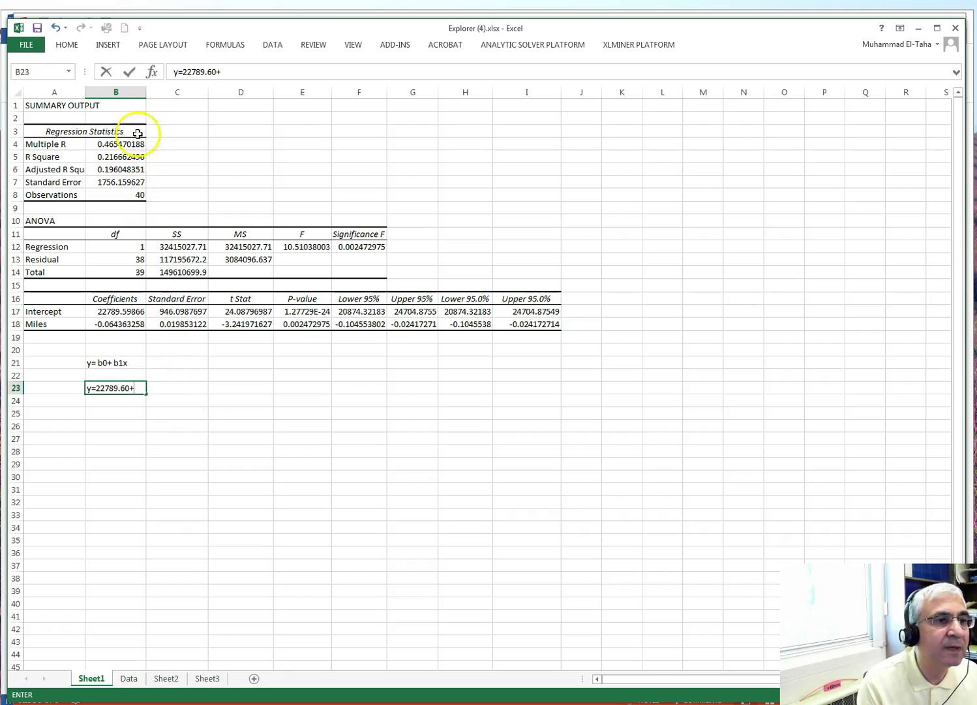
# Replace the trailing plus sign of the equation text in B23 with a minus sign.
pyautogui.click(163, 389)
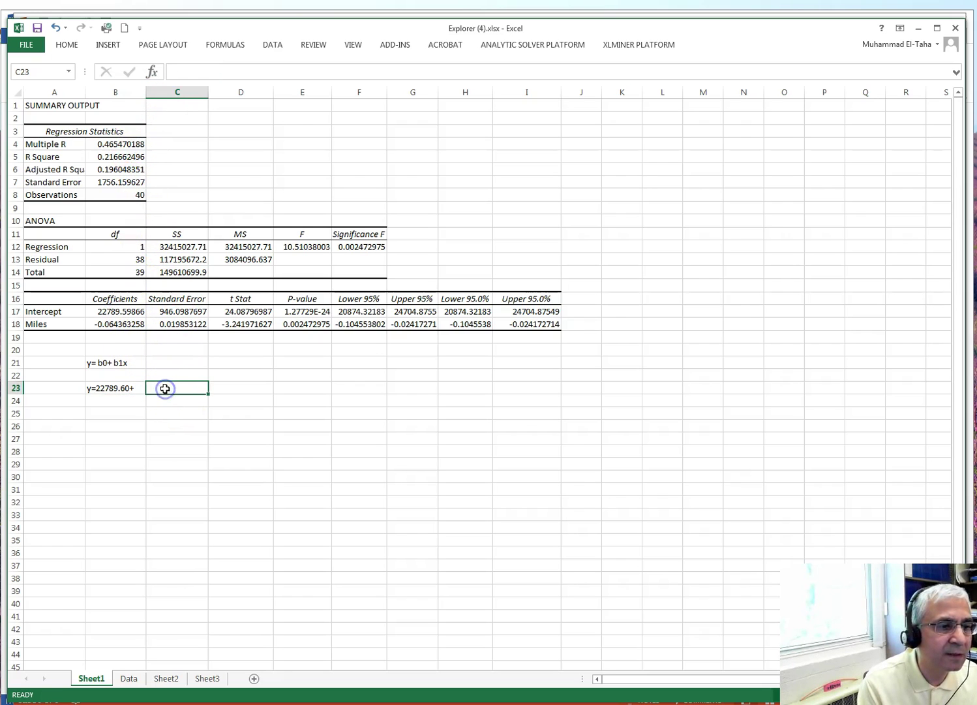
pyautogui.doubleClick(161, 388)
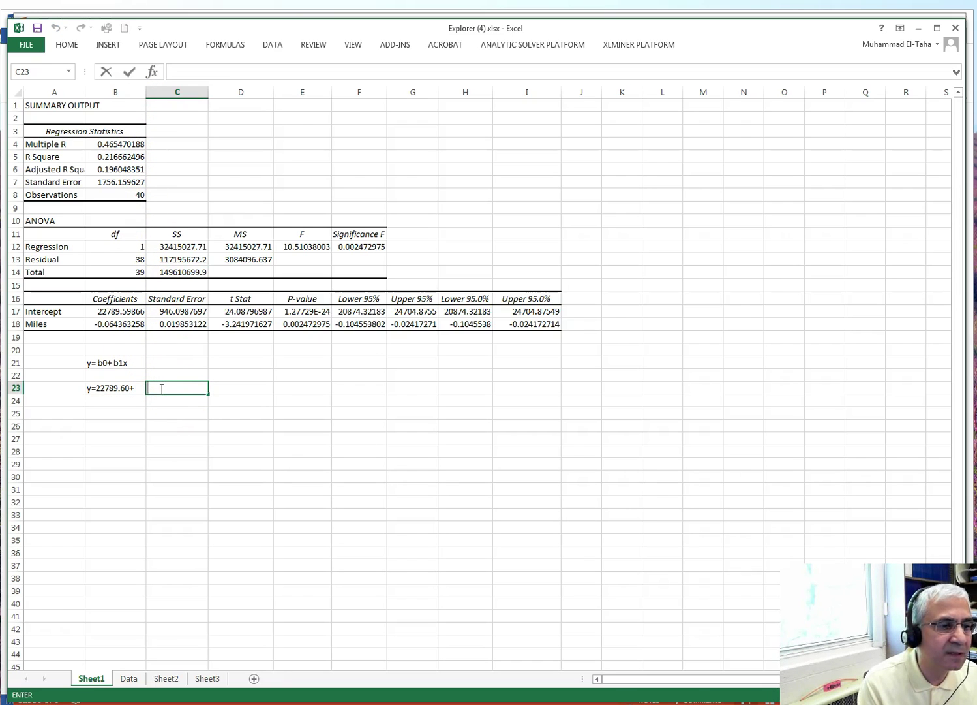
pyautogui.click(137, 387)
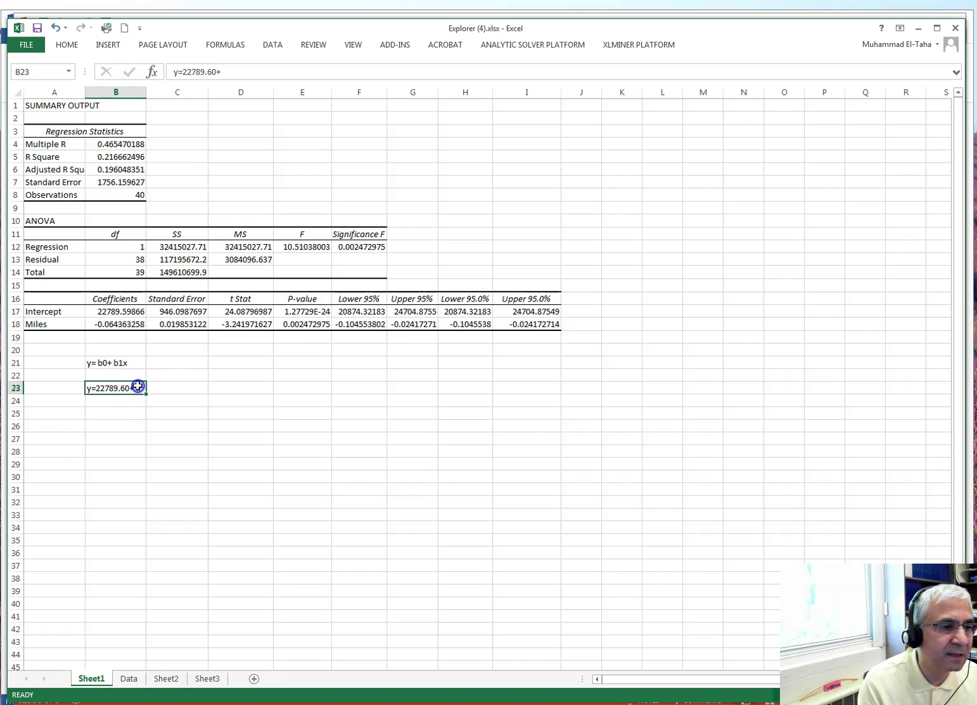
pyautogui.doubleClick(137, 387)
pyautogui.press('BackSpace')
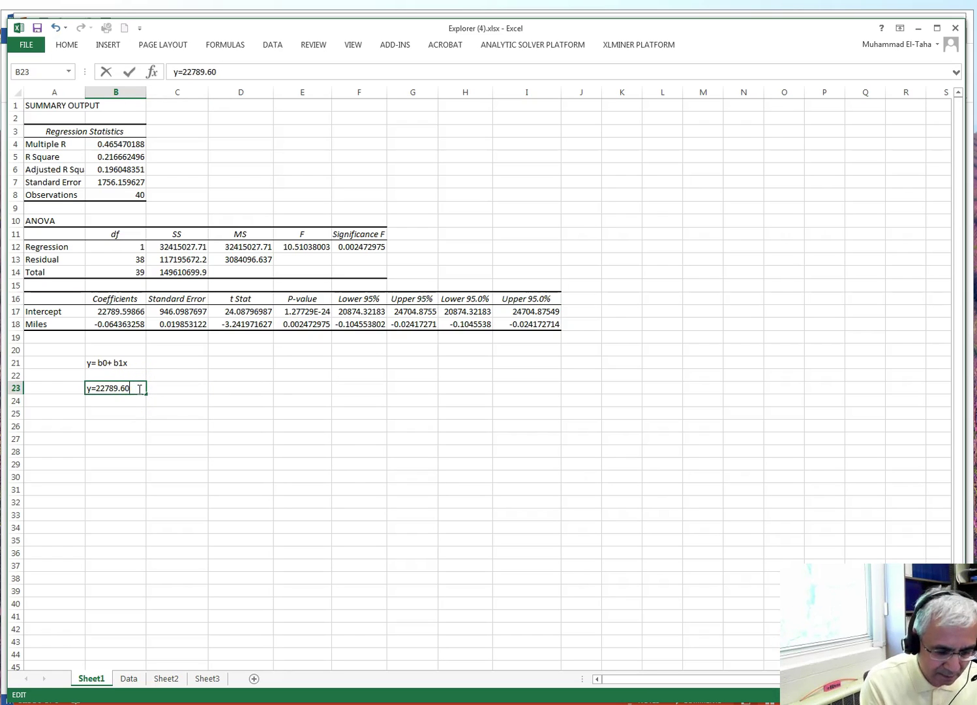
pyautogui.write('-')
# Enter the slope term .064x in cell C23 to complete the fitted equation.
pyautogui.click(163, 390)
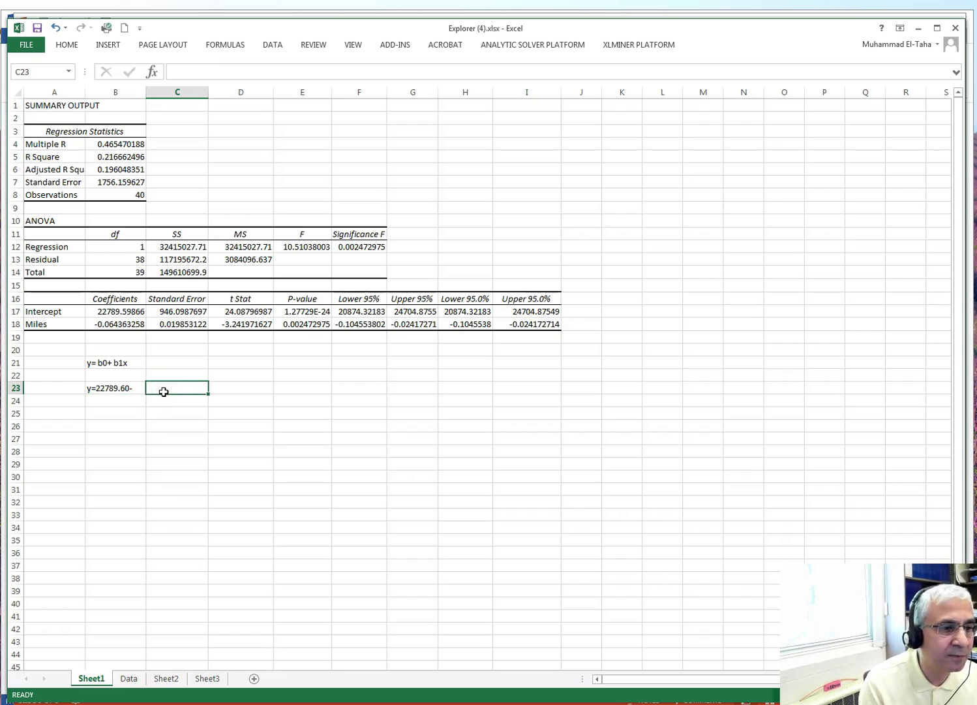
pyautogui.write('.')
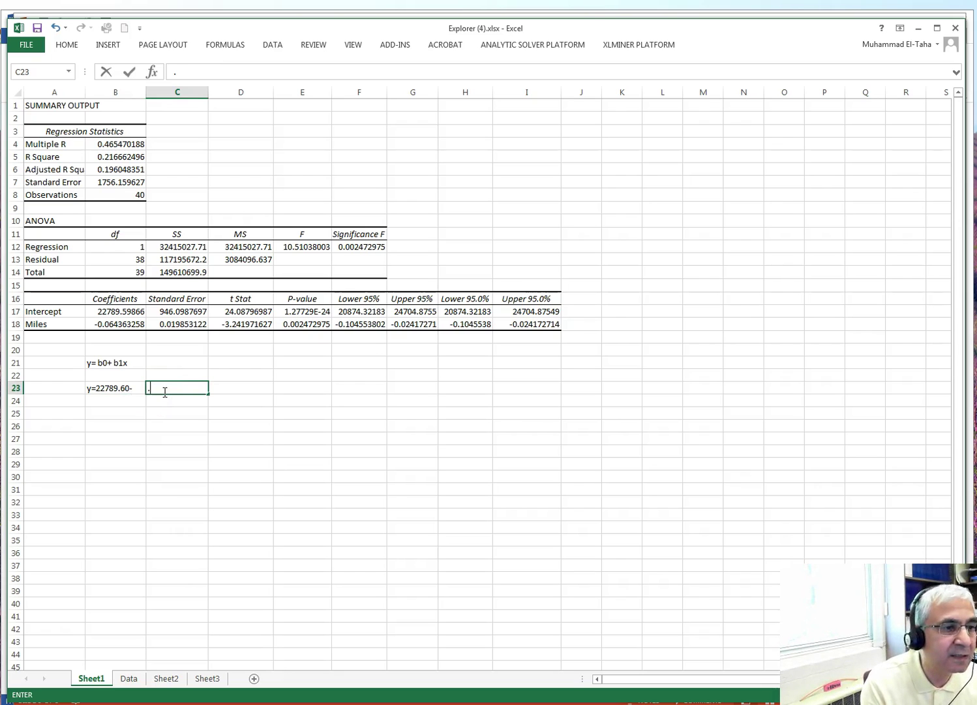
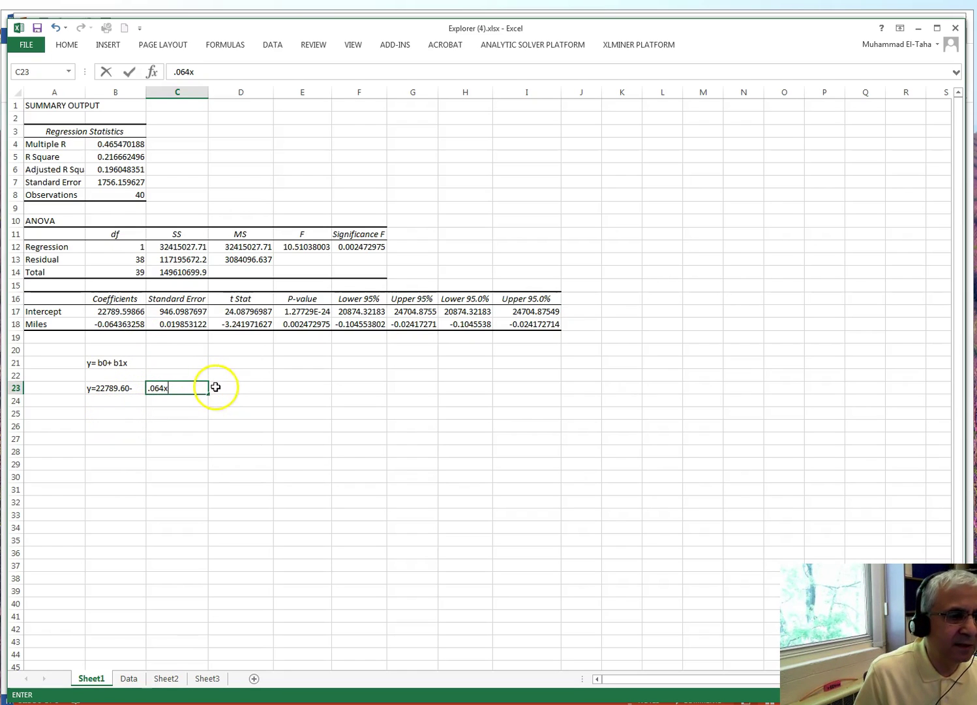
pyautogui.click(214, 387)
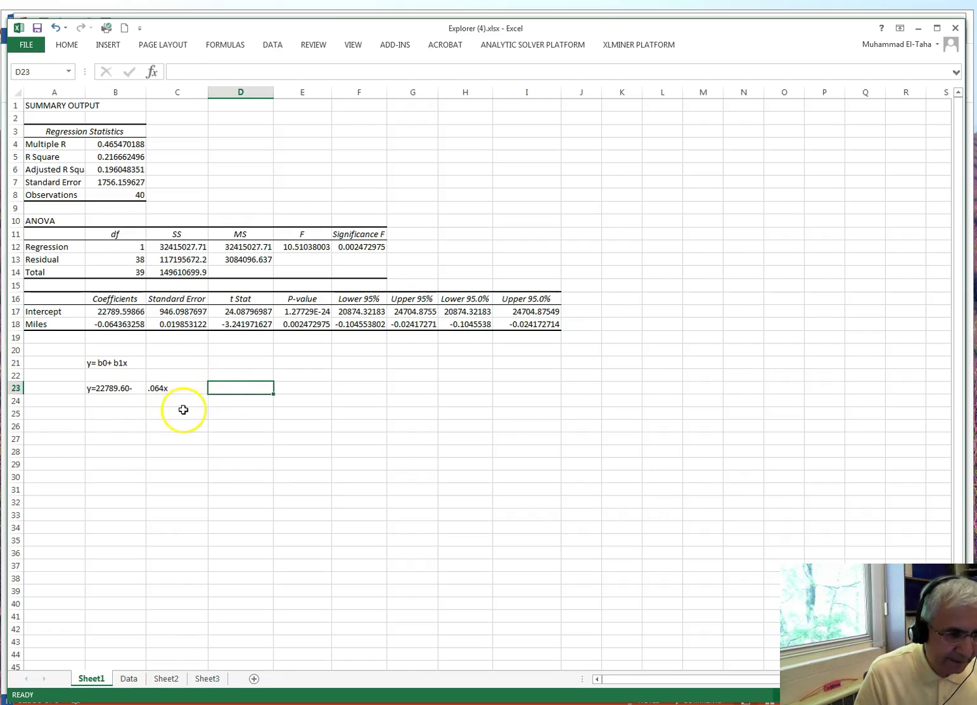
# Start the prediction line in cell B25 with the intercept part, as the text y=22789.60-.
pyautogui.click(100, 413)
pyautogui.write('y')
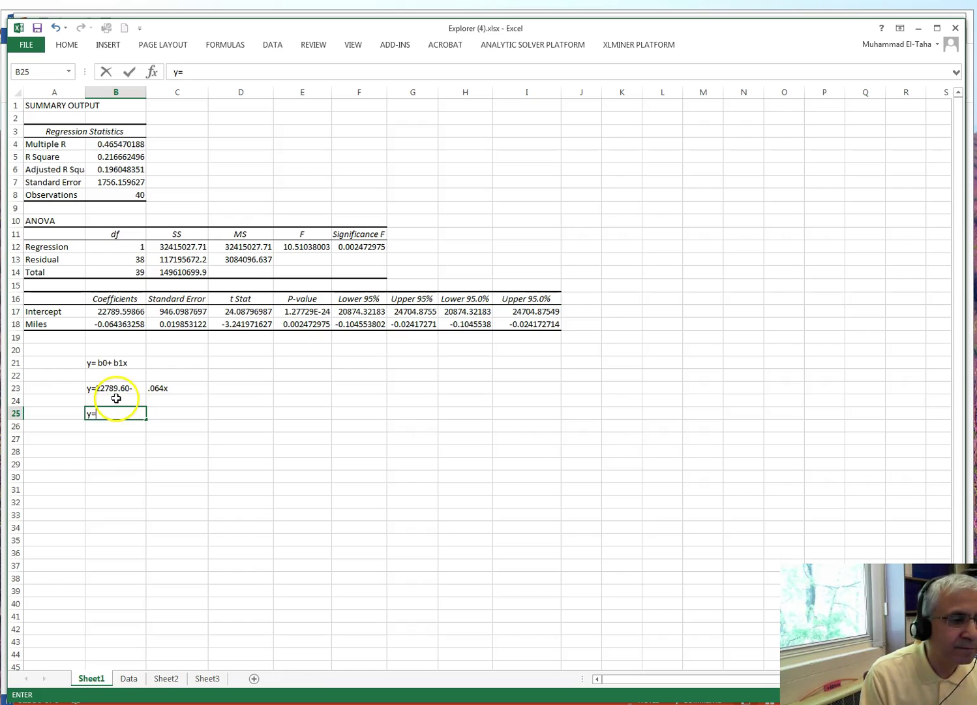
pyautogui.write('=22')
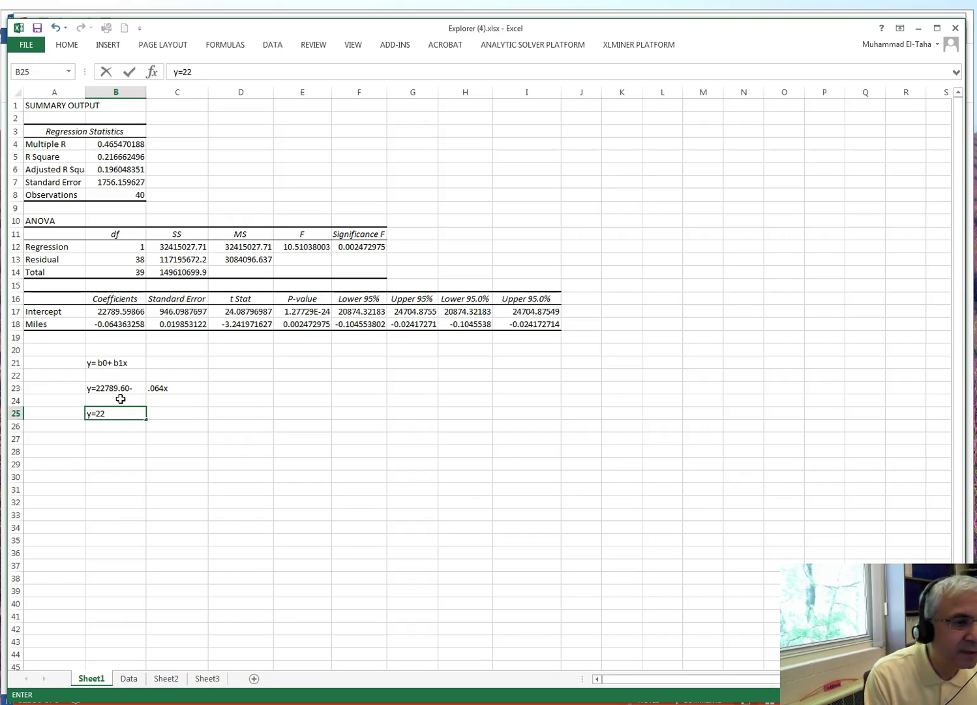
pyautogui.write('789')
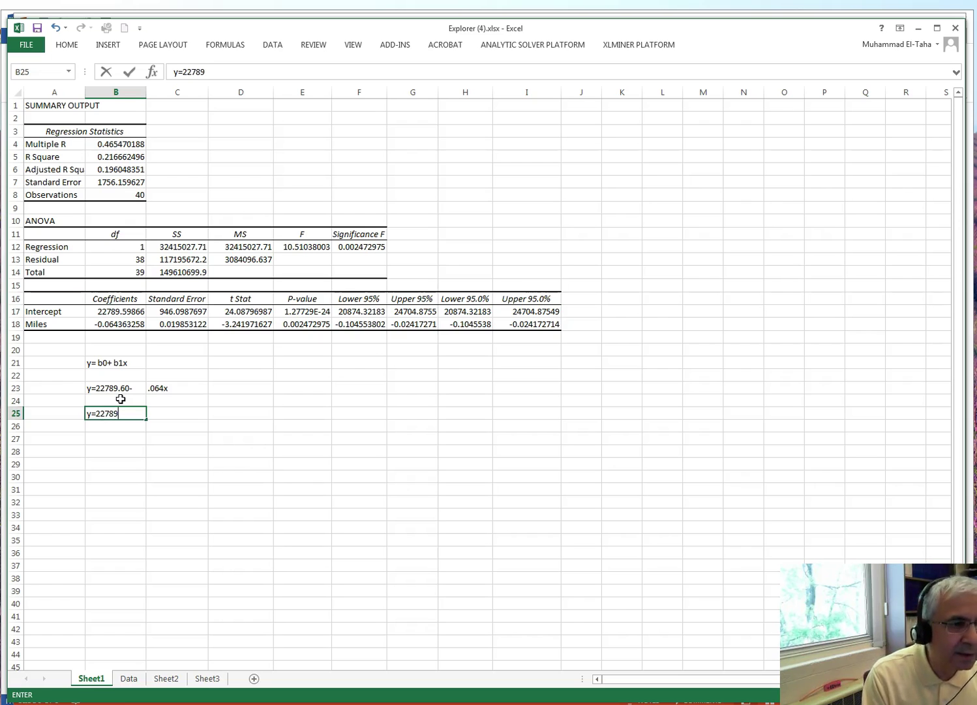
pyautogui.write('.6')
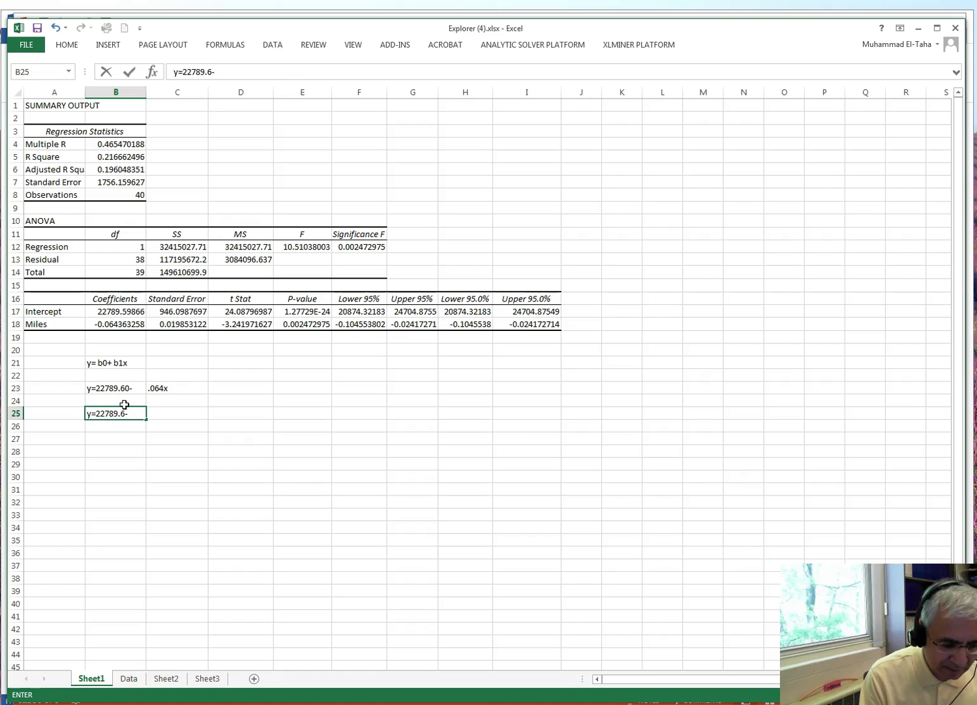
pyautogui.write('0-')
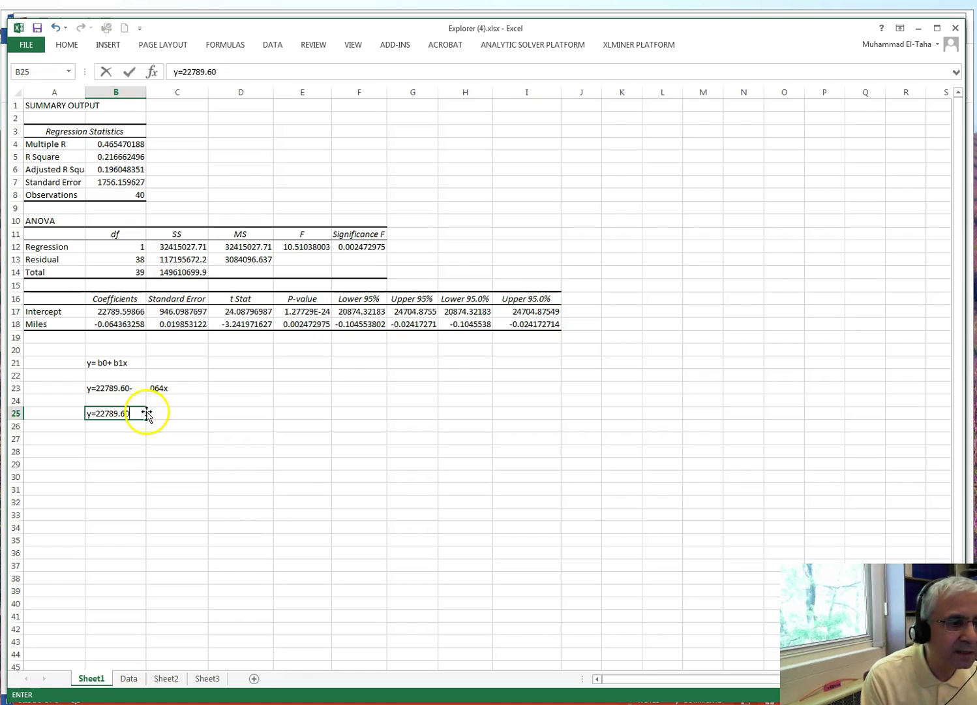
# Enter the slope term for 30000 miles in cell C25 as the text .064*30000.
pyautogui.click(155, 411)
pyautogui.write('.064')
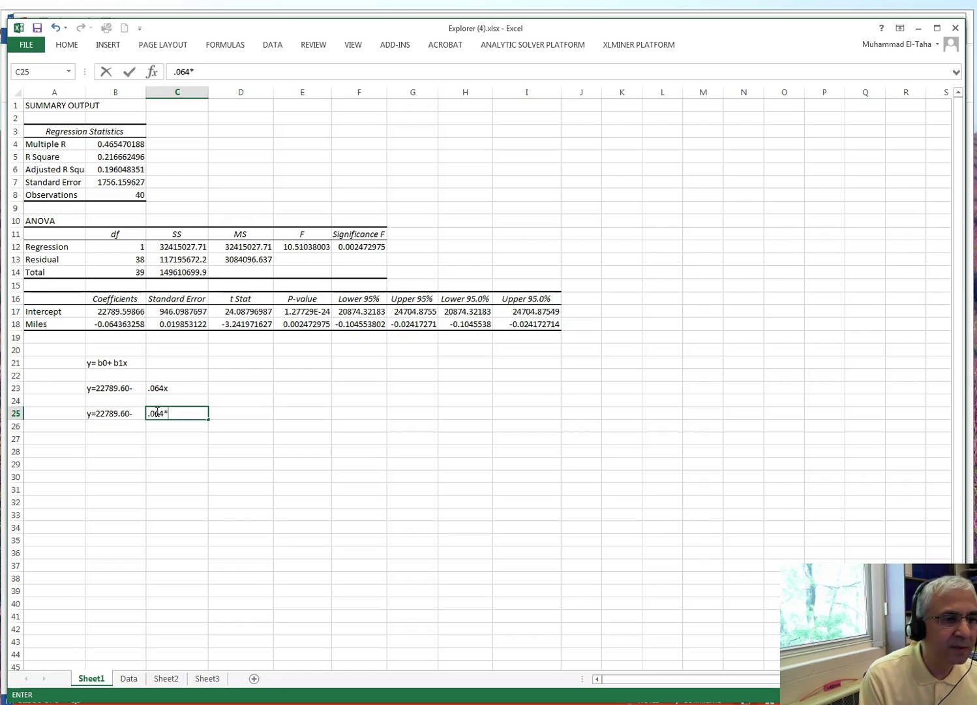
pyautogui.write('*3')
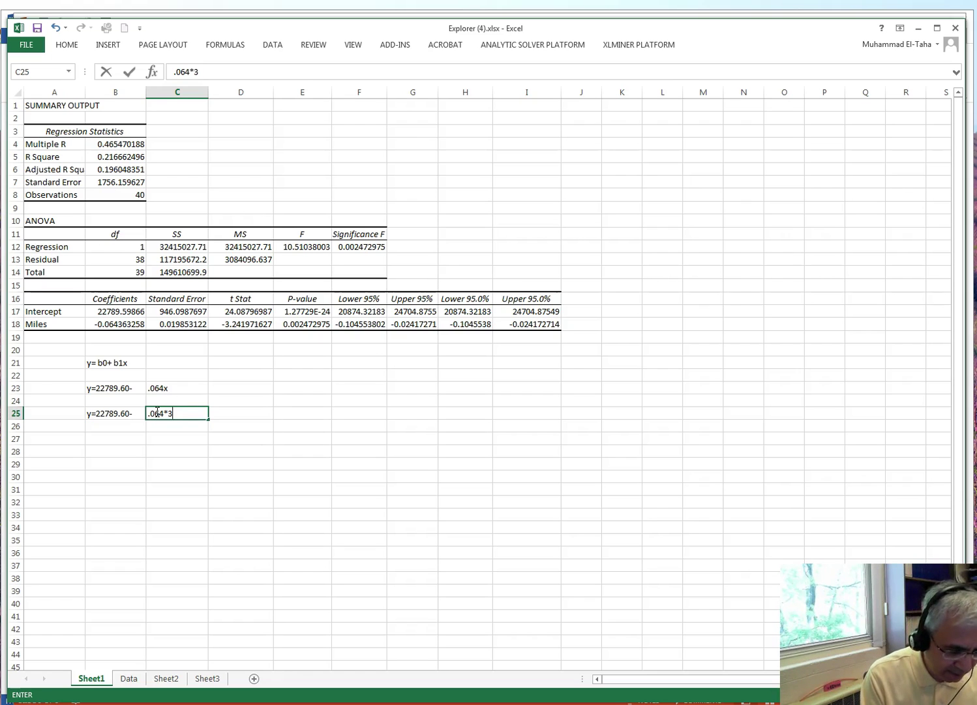
pyautogui.write('0000')
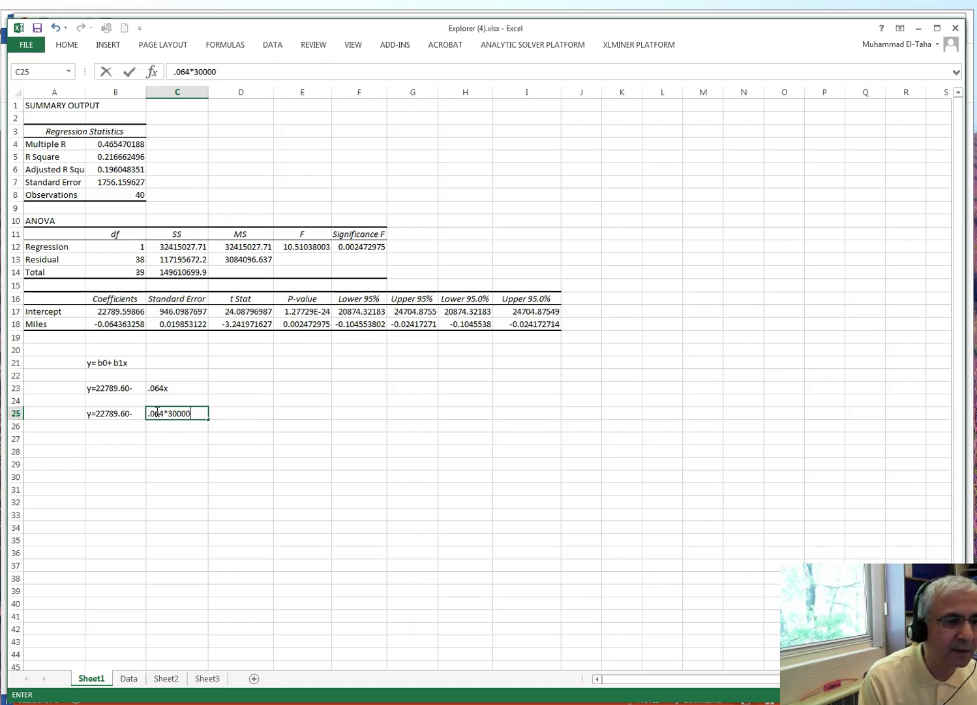
# Enter a formula in cell D25 that subtracts the slope term cell from the intercept, =22789.60-C25.
pyautogui.click(222, 413)
pyautogui.write('=')
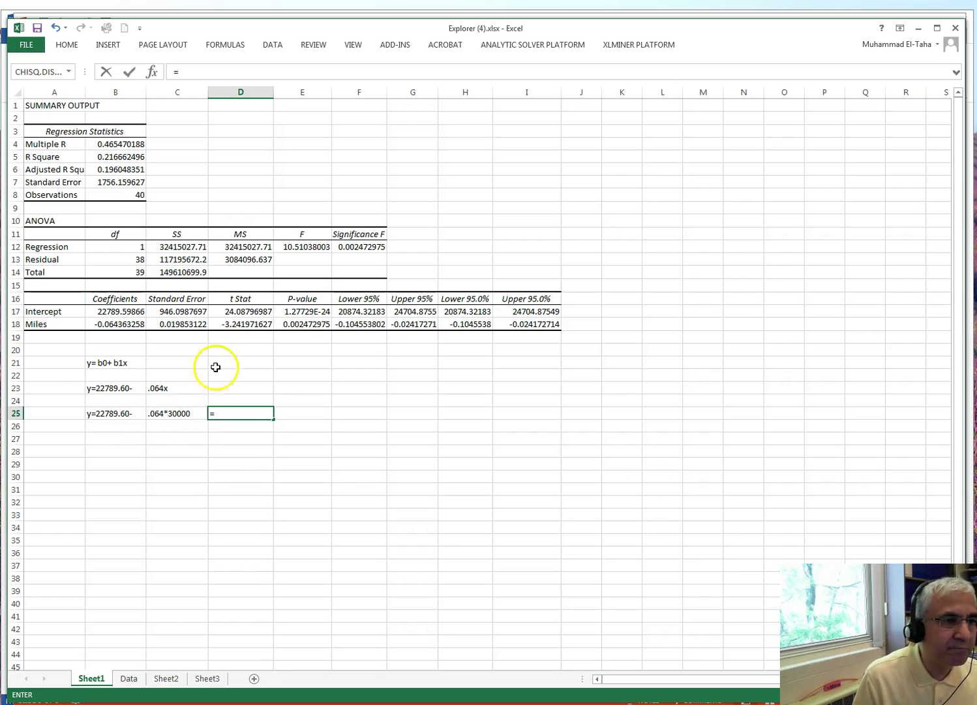
pyautogui.click(189, 72)
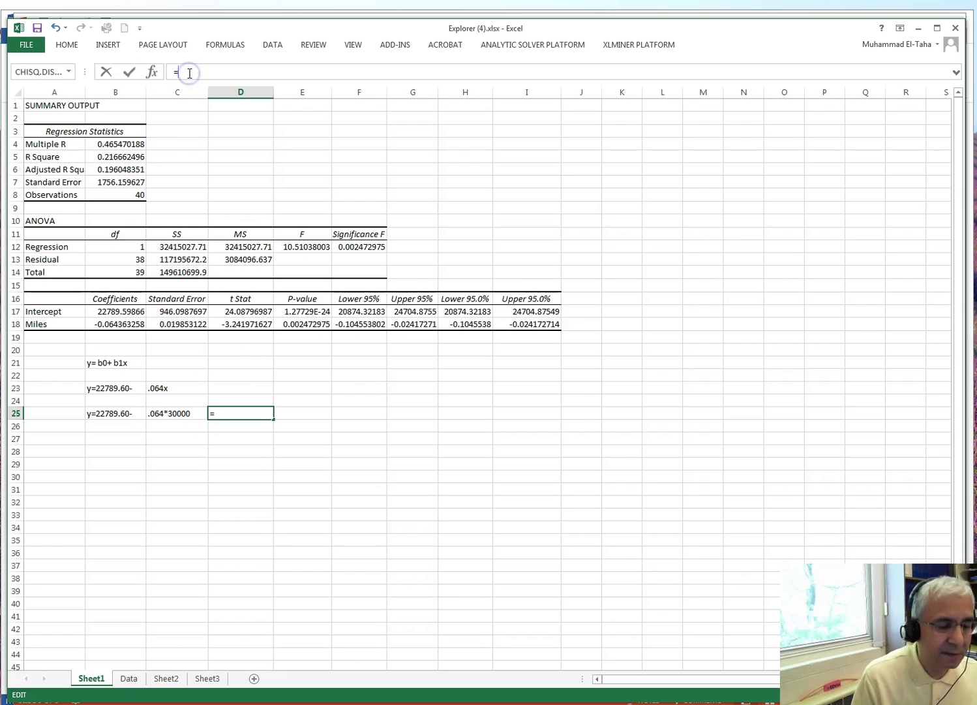
pyautogui.write('22')
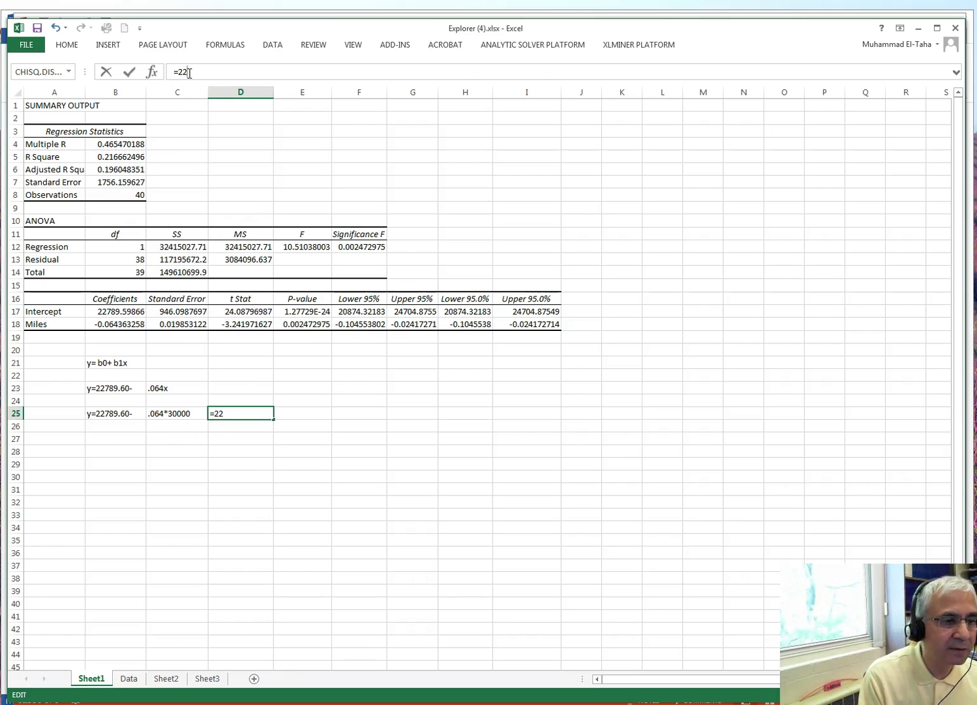
pyautogui.write('78')
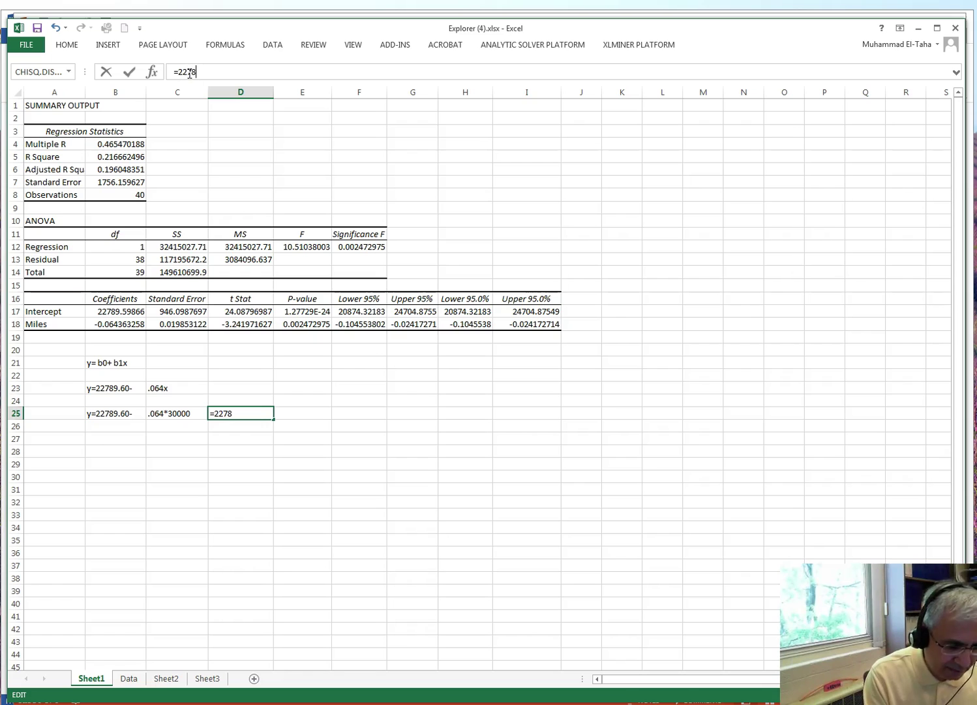
pyautogui.write('9.60-')
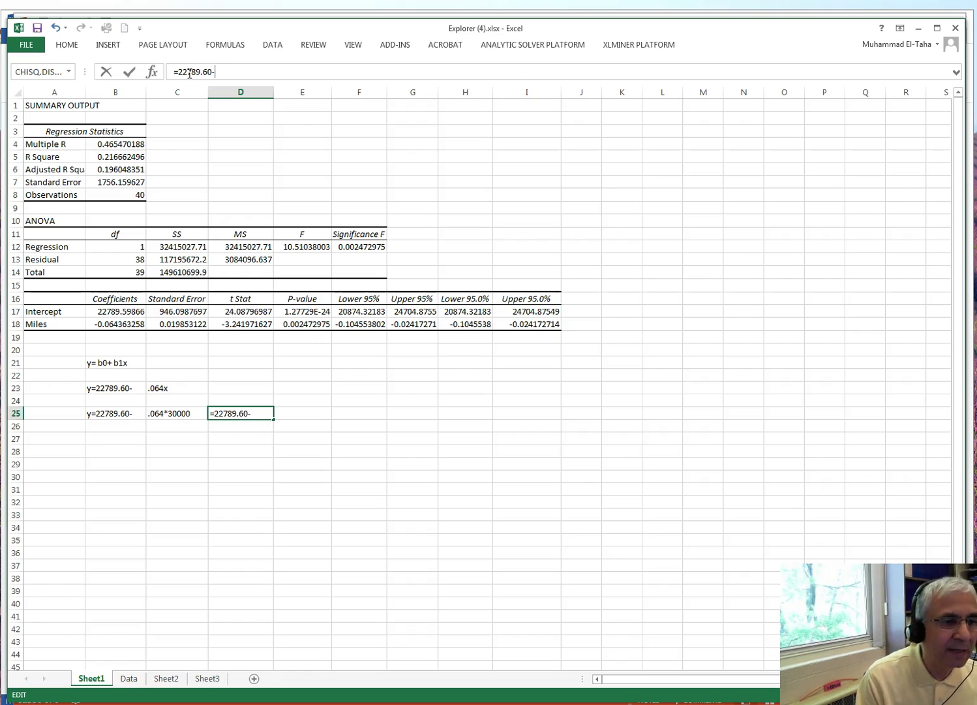
pyautogui.click(163, 415)
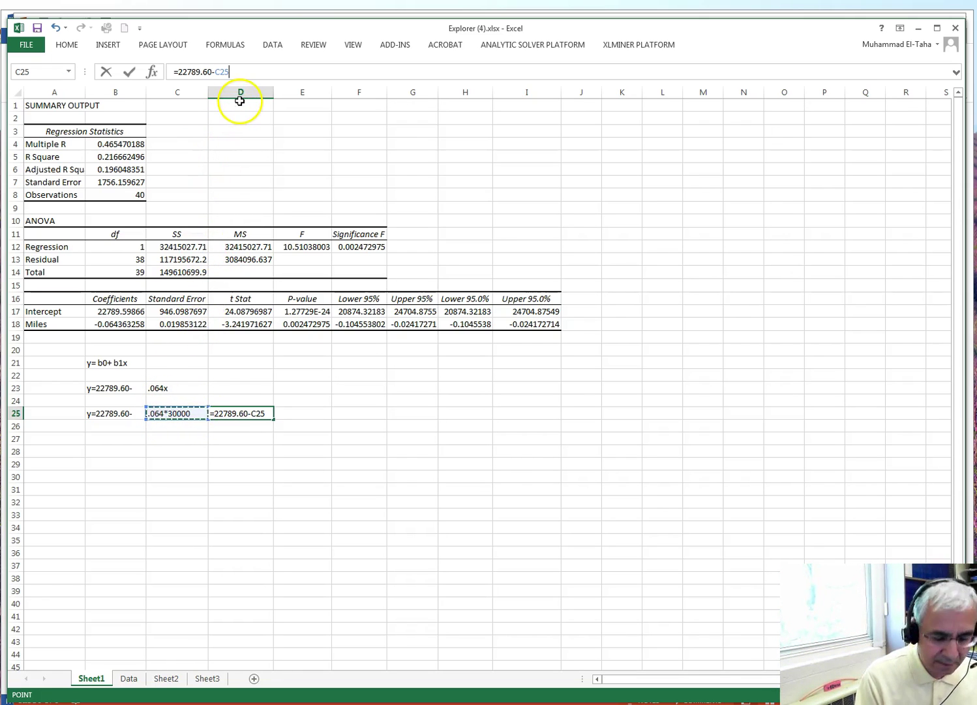
pyautogui.press('Return')
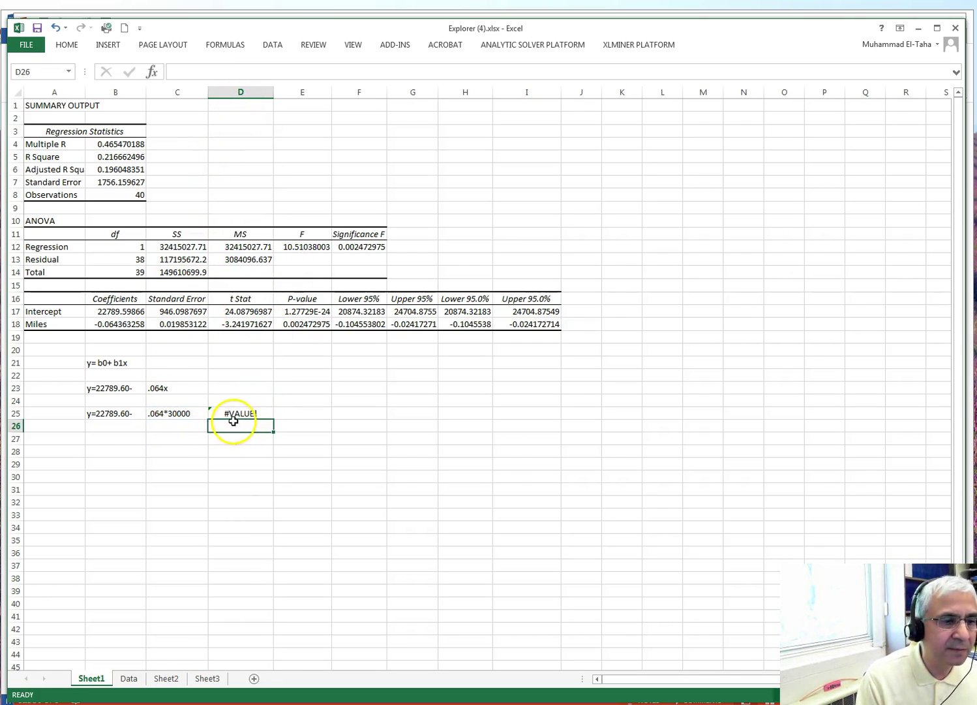
# Replace the C25 reference in the D25 formula with .064*30000, making it =22789.6-.064*30000.
pyautogui.click(235, 414)
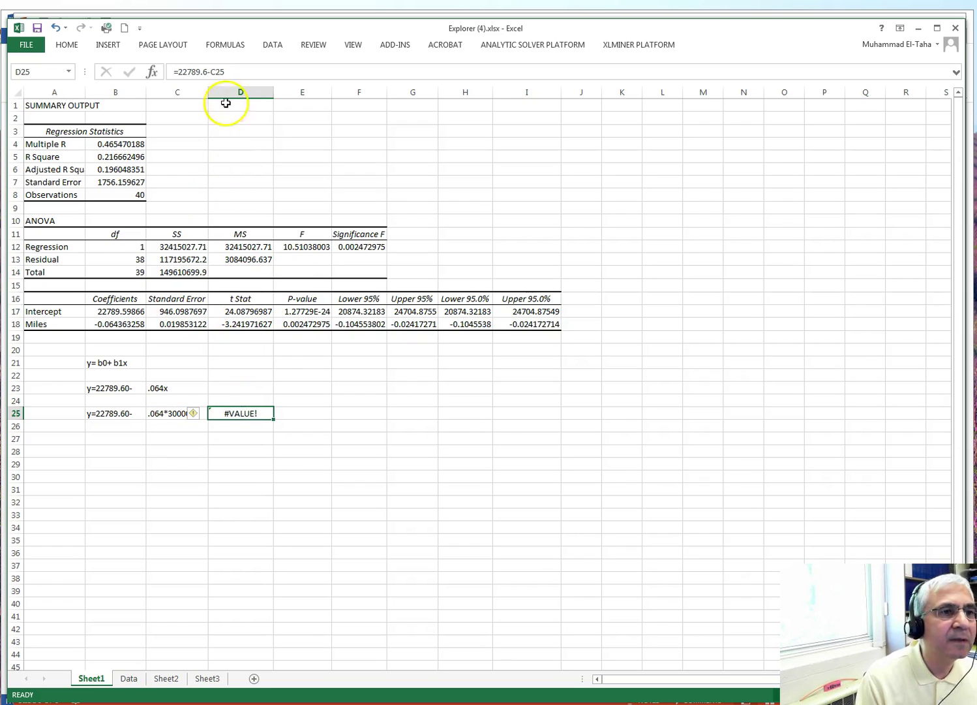
pyautogui.click(229, 72)
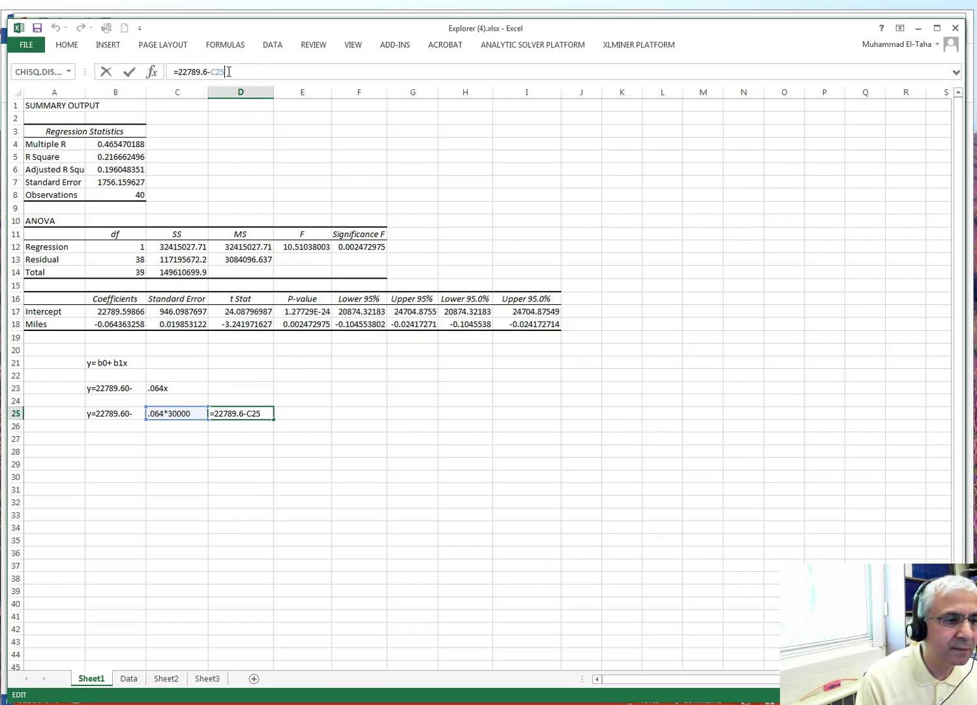
pyautogui.press('BackSpace')
pyautogui.press('BackSpace')
pyautogui.press('BackSpace')
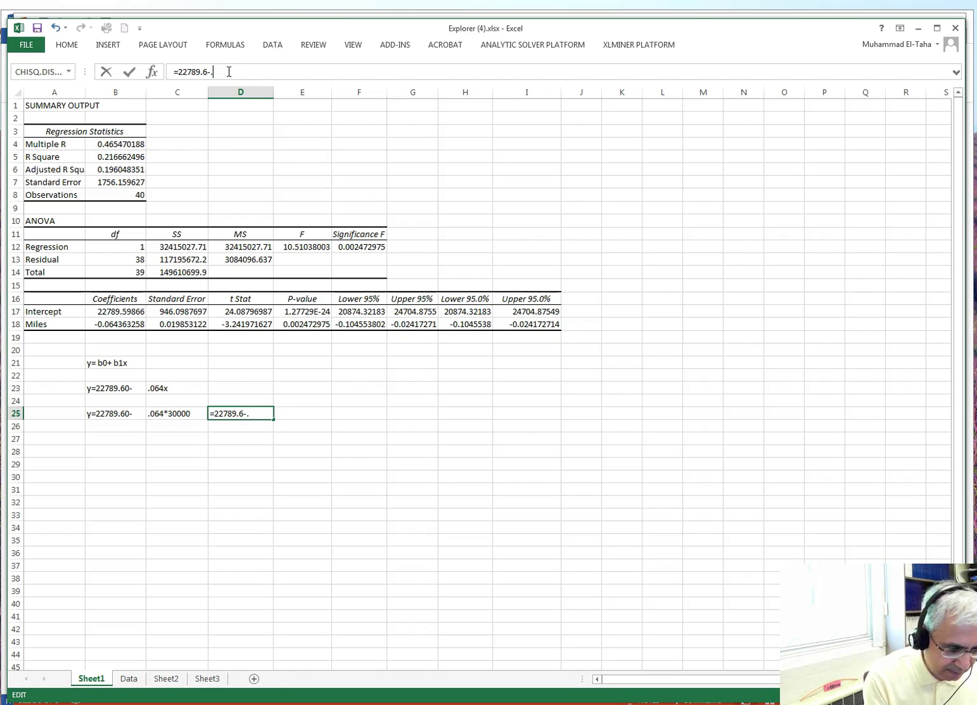
pyautogui.write('.064')
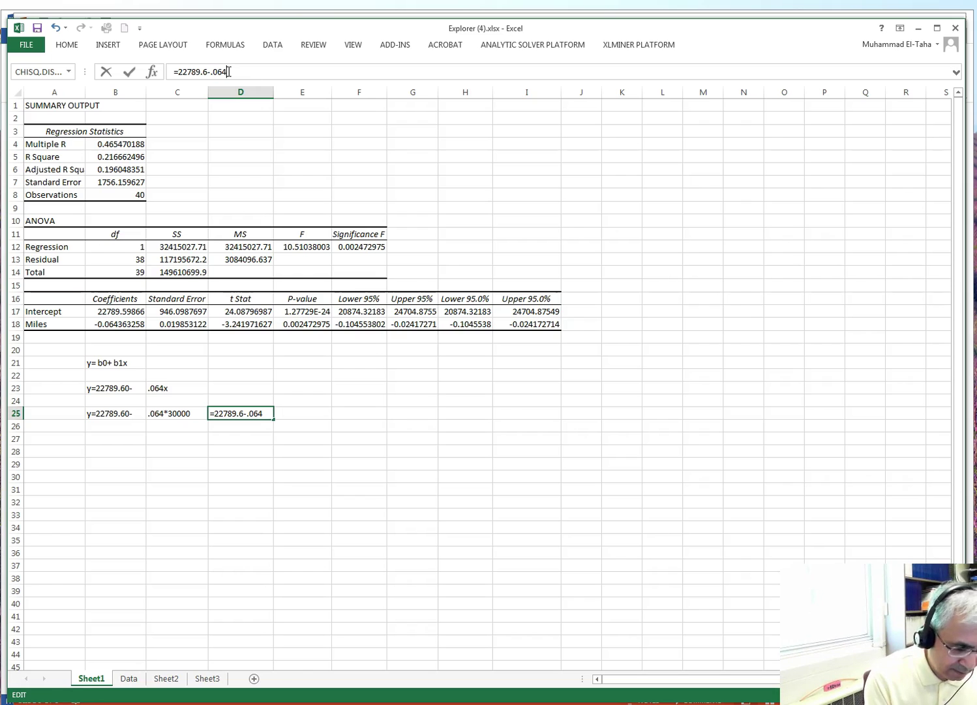
pyautogui.write('*30000')
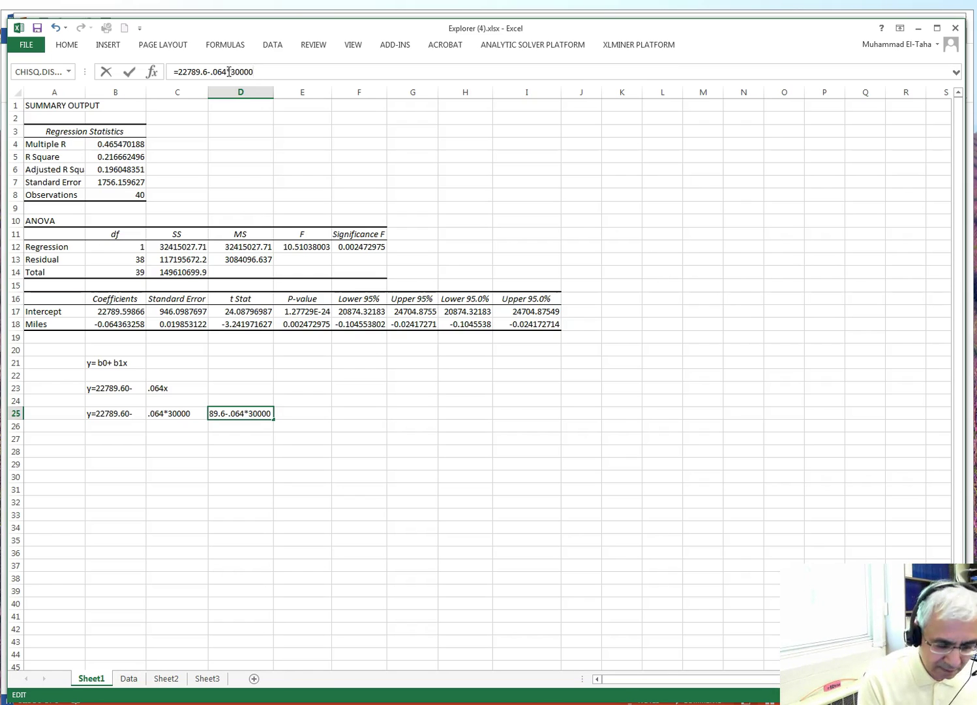
pyautogui.press('Return')
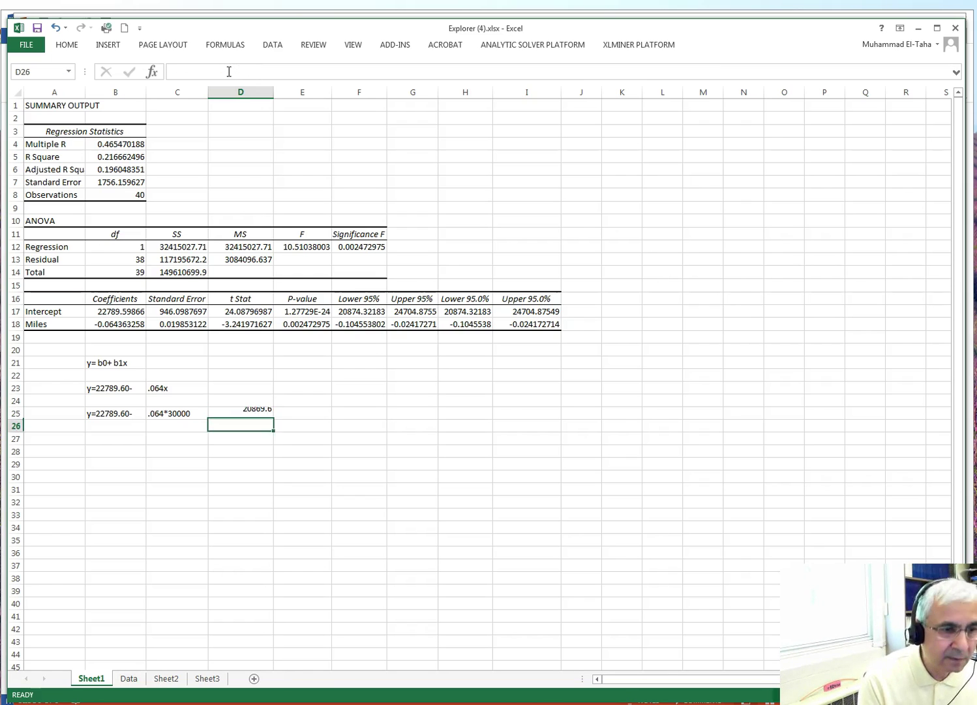